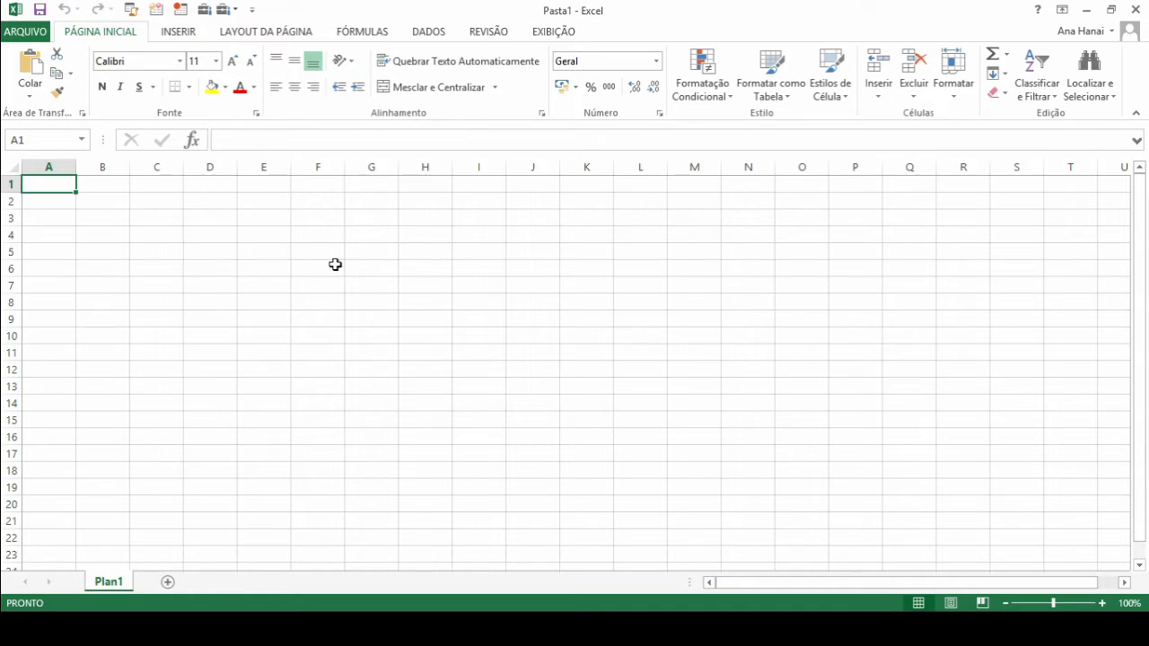
Start a formula in cell A1 that references F3 and extend the reference to the range F3:H5
{"action": "type", "text": "="}
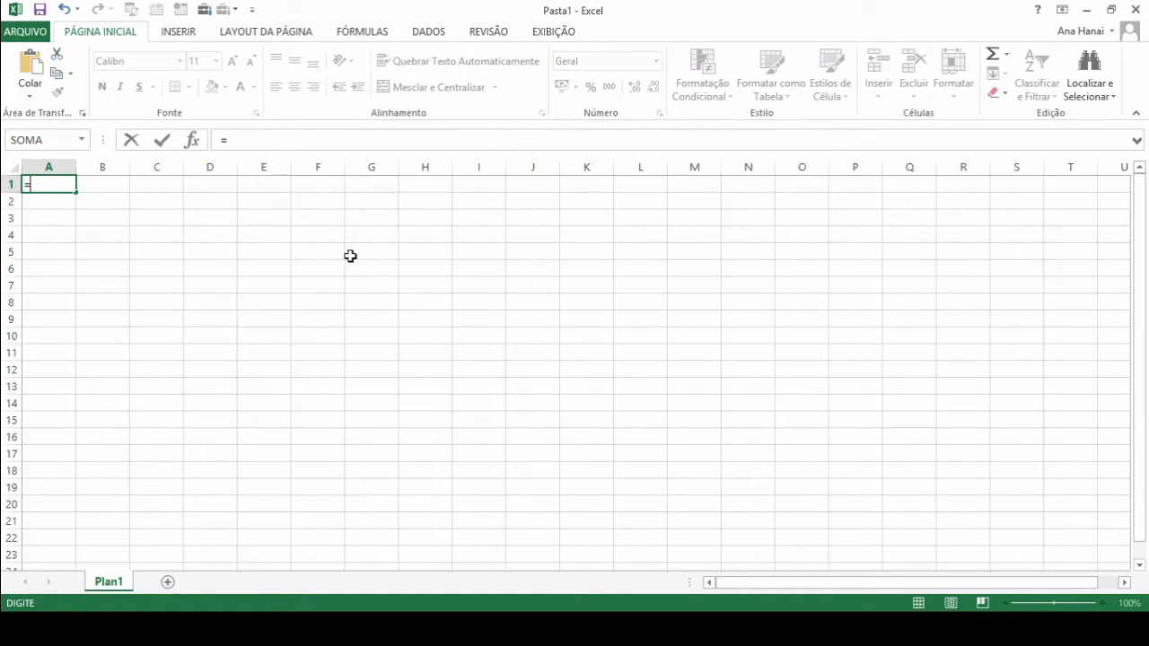
{"action": "left_click", "coordinate": [323, 219]}
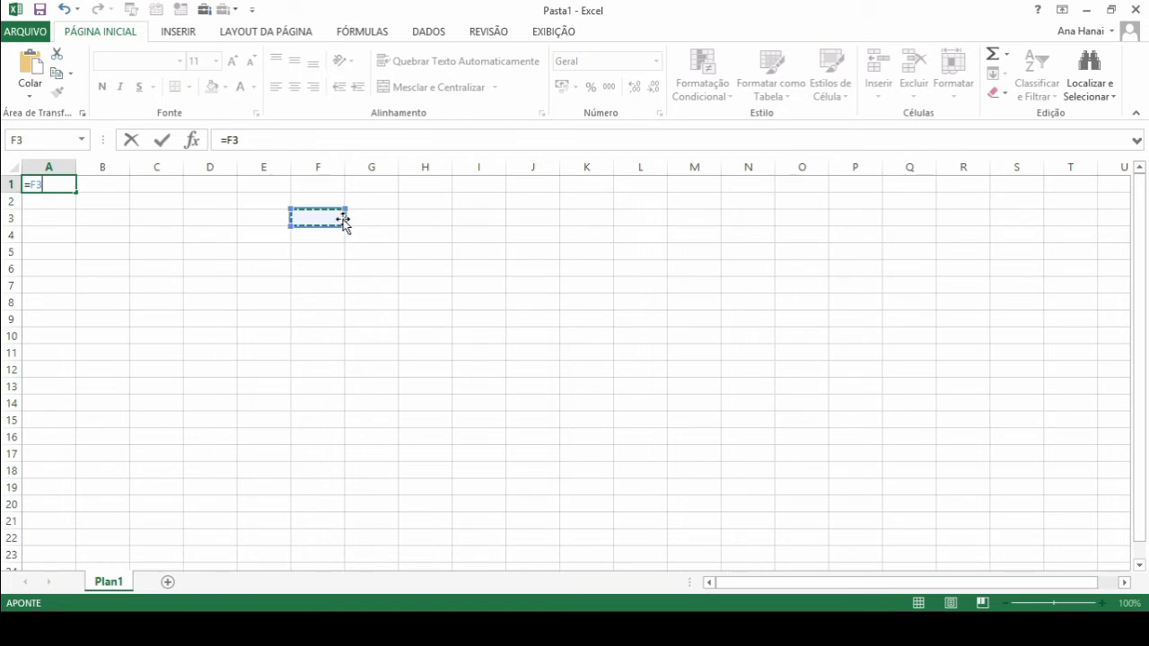
{"action": "left_click_drag", "start_coordinate": [343, 220], "coordinate": [307, 227]}
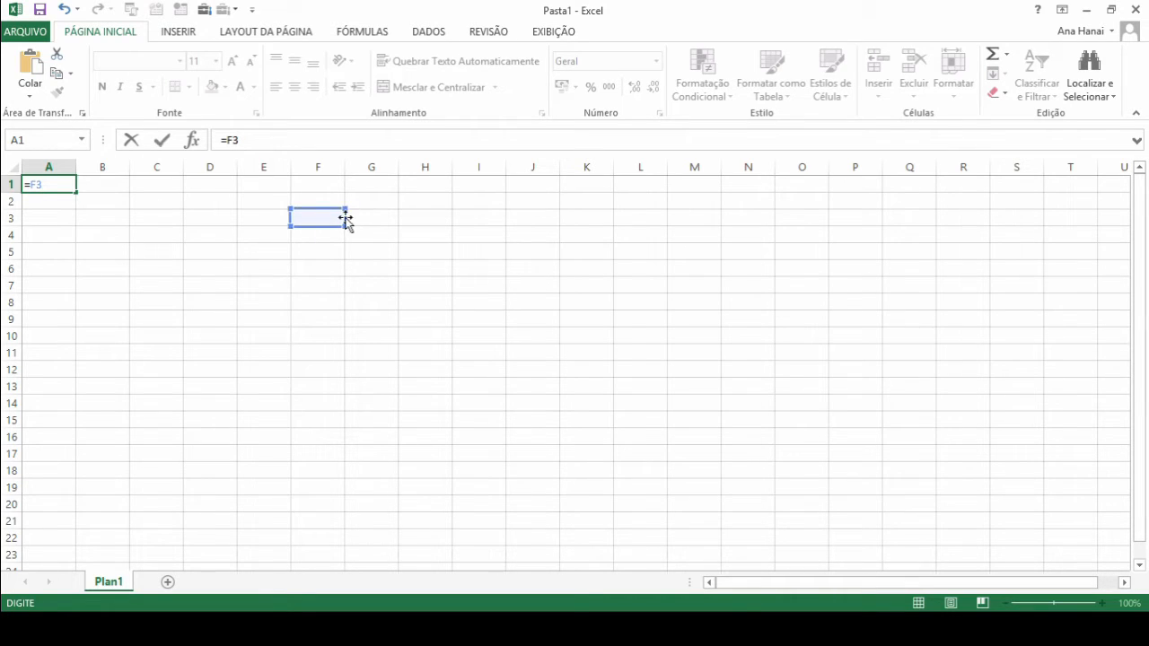
{"action": "mouse_move", "coordinate": [345, 219]}
{"action": "left_mouse_down"}
{"action": "mouse_move", "coordinate": [584, 225]}
{"action": "mouse_move", "coordinate": [169, 225]}
{"action": "mouse_move", "coordinate": [257, 228]}
{"action": "mouse_move", "coordinate": [318, 218]}
{"action": "mouse_move", "coordinate": [326, 200]}
{"action": "mouse_move", "coordinate": [326, 300]}
{"action": "mouse_move", "coordinate": [327, 224]}
{"action": "left_mouse_up"}
{"action": "left_click_drag", "start_coordinate": [344, 225], "coordinate": [383, 229]}
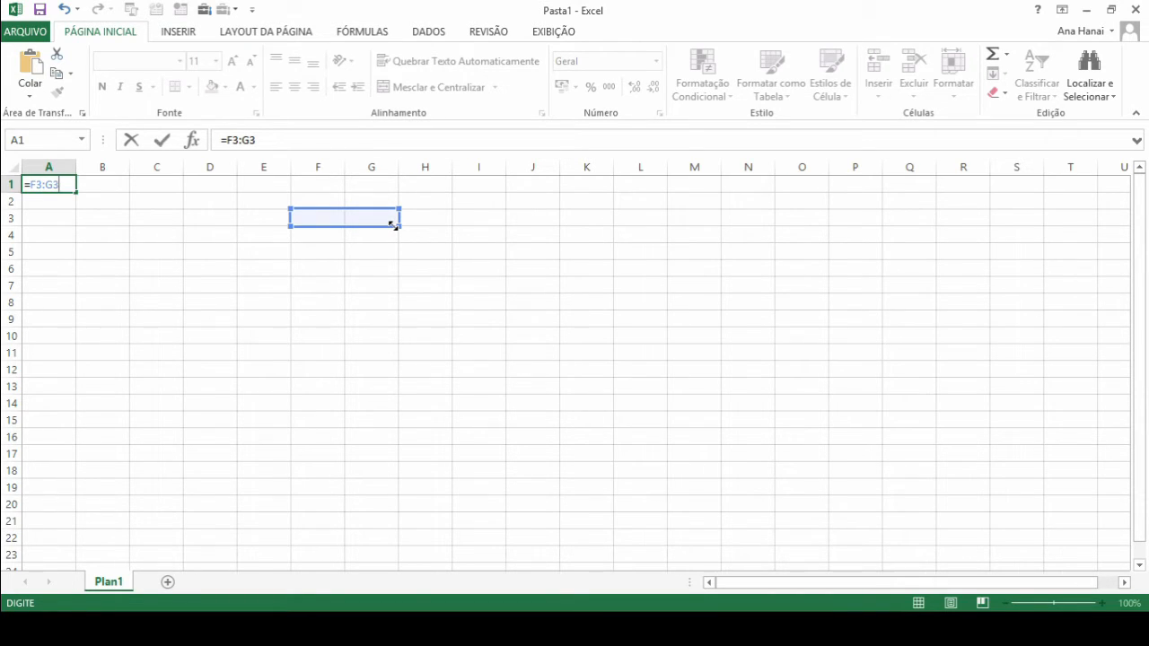
{"action": "left_click_drag", "start_coordinate": [394, 224], "coordinate": [431, 259]}
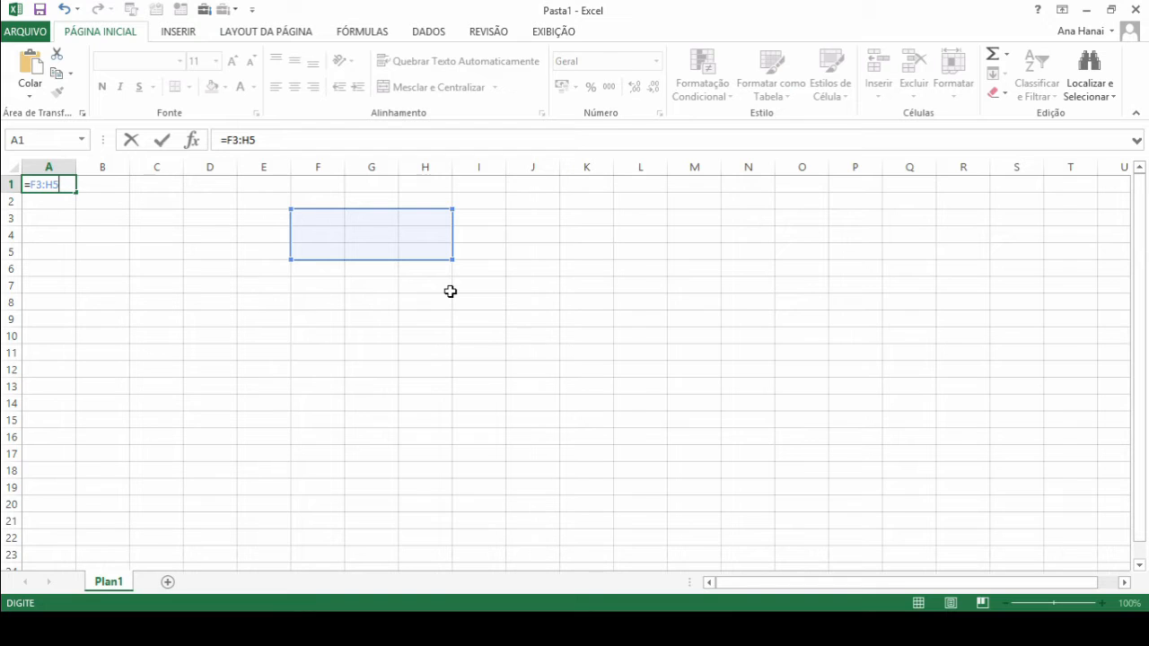
Shift the A1 formula's reference to H3:J5 and back to F3:H5, reduce it to F3, and cancel the entry
{"action": "left_click_drag", "start_coordinate": [385, 240], "coordinate": [451, 259]}
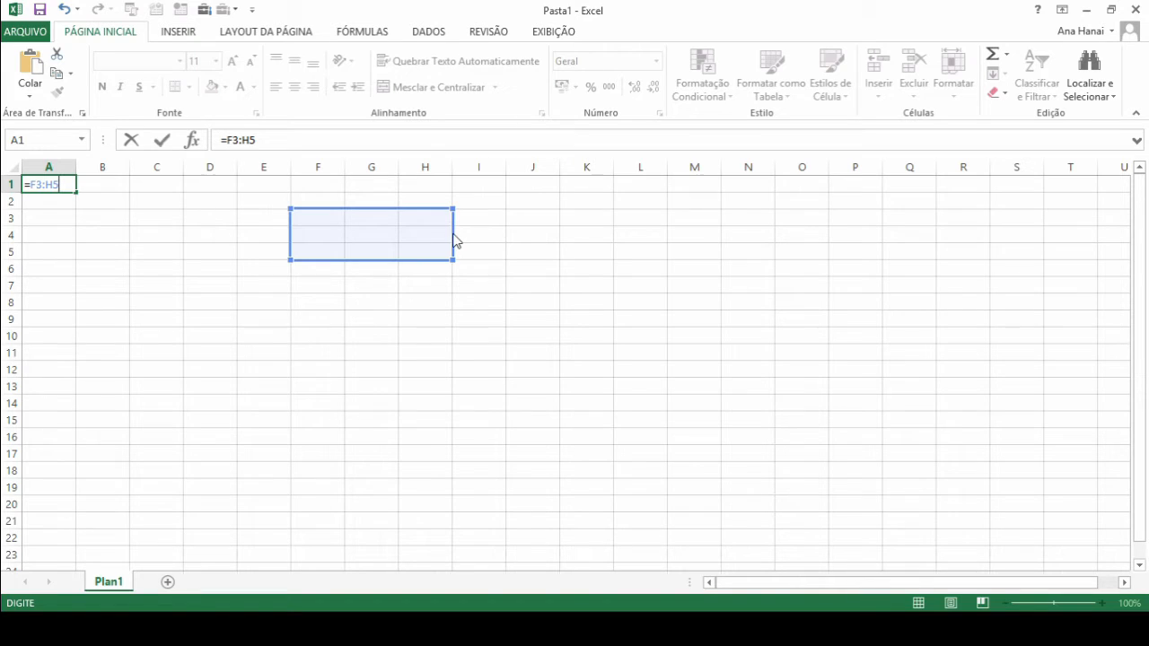
{"action": "left_click_drag", "start_coordinate": [456, 234], "coordinate": [515, 237]}
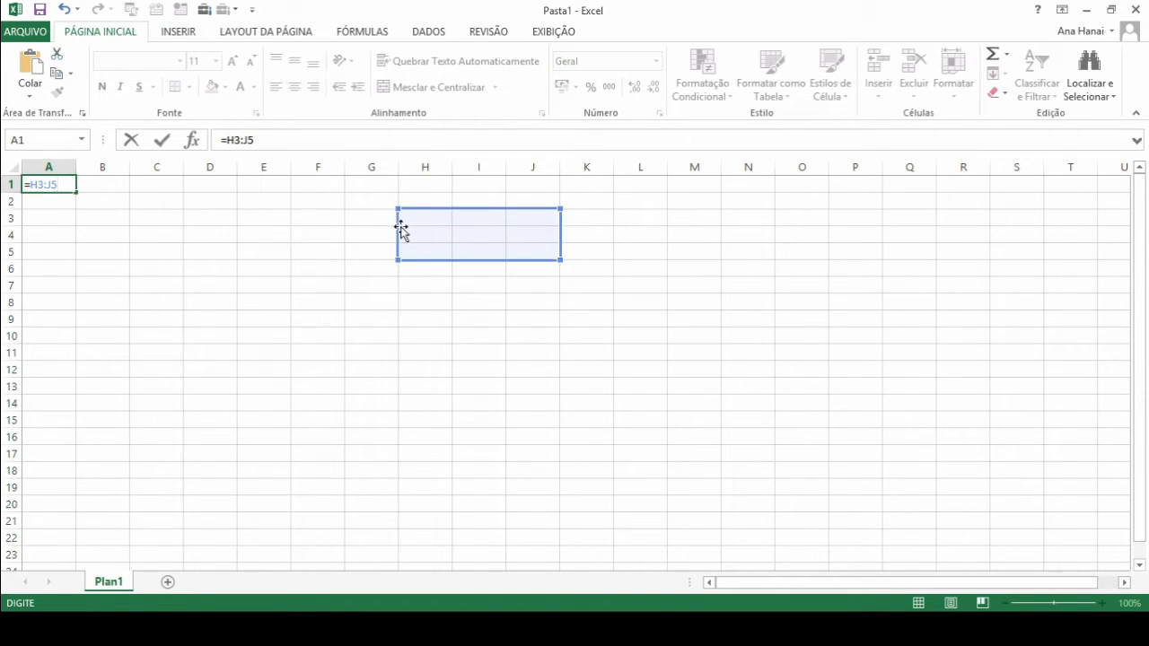
{"action": "left_click_drag", "start_coordinate": [400, 234], "coordinate": [338, 233]}
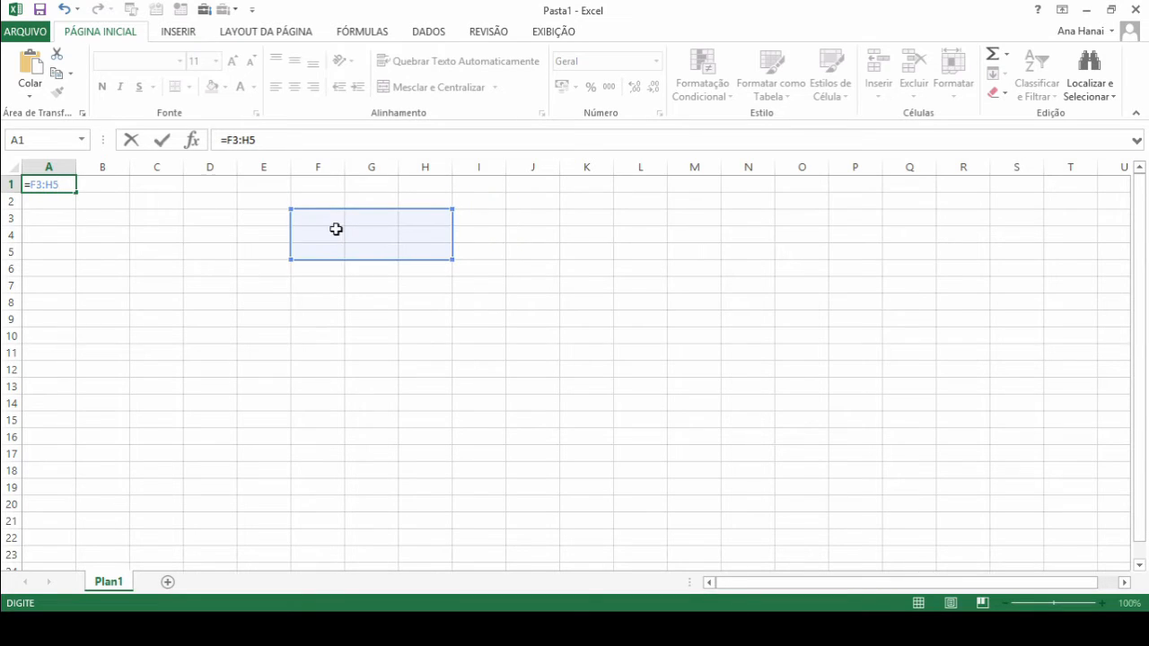
{"action": "left_click_drag", "start_coordinate": [455, 260], "coordinate": [347, 227]}
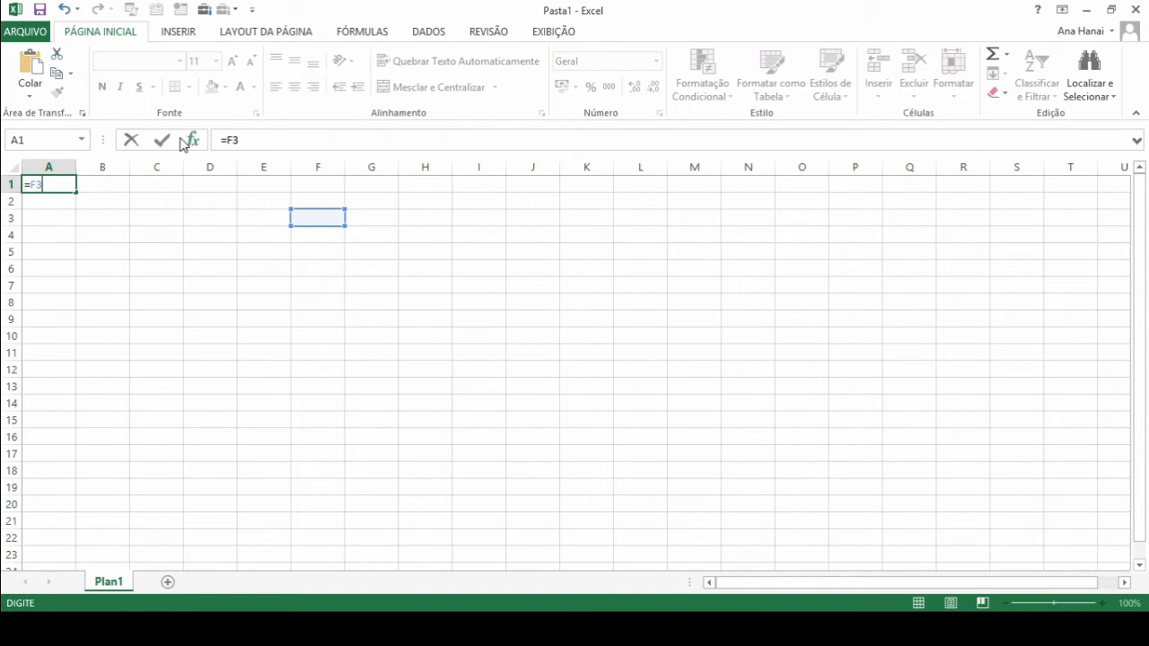
{"action": "left_click", "coordinate": [132, 140]}
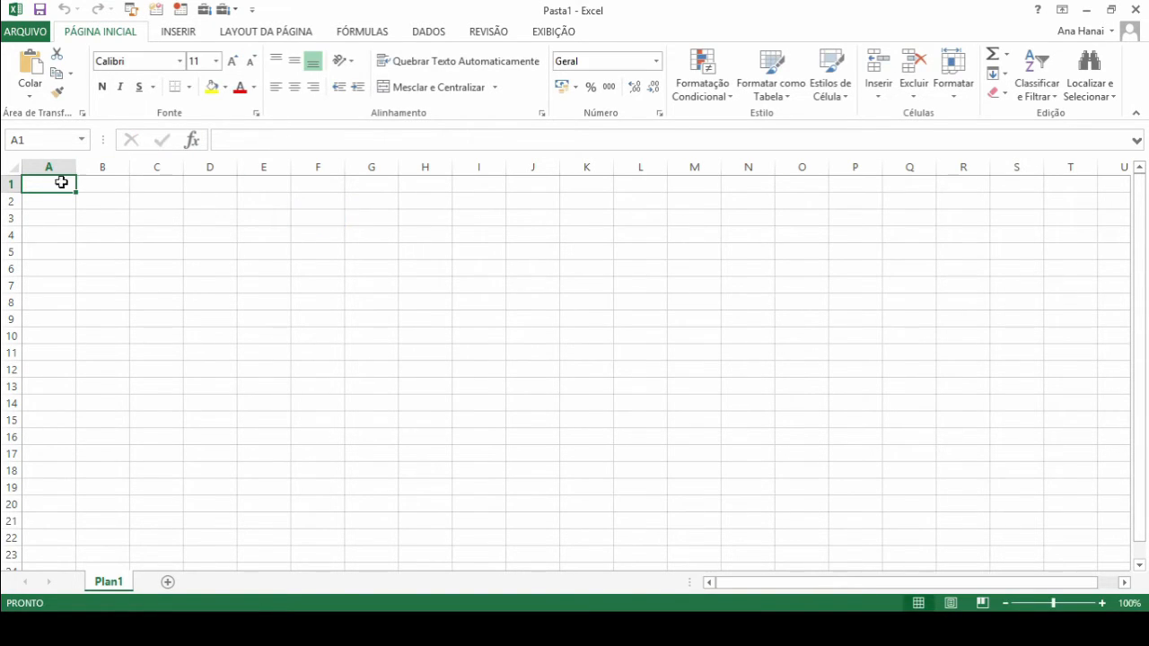
Start a formula in cell A1 that references the range F3:H5 and cancel the entry
{"action": "type", "text": "="}
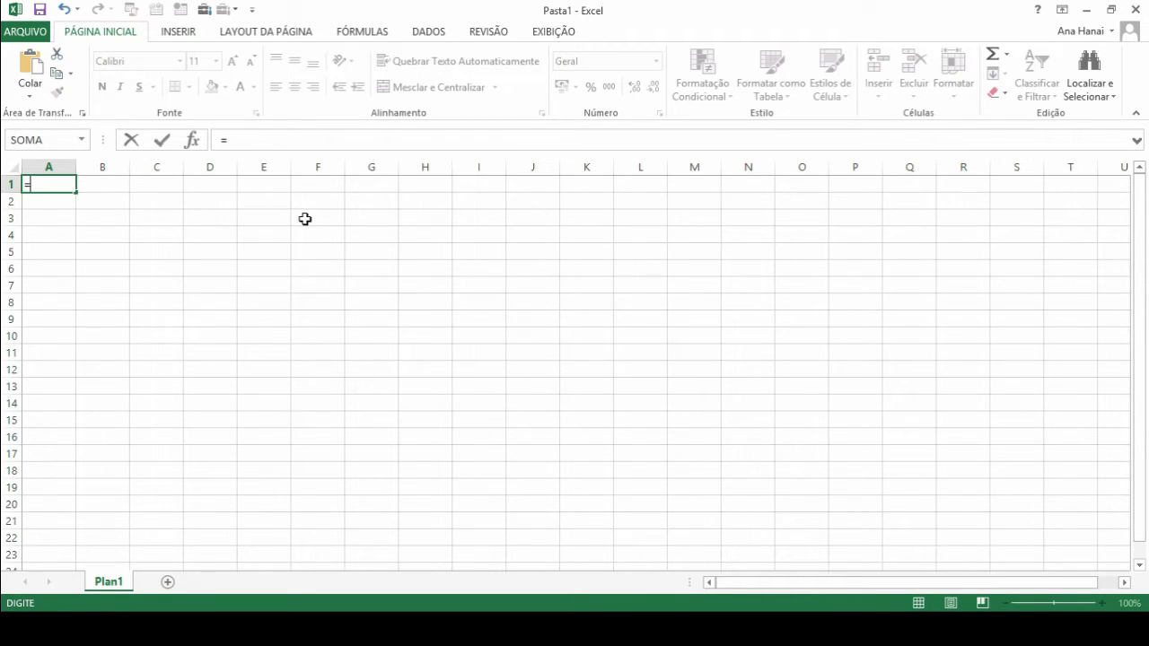
{"action": "left_click_drag", "start_coordinate": [306, 219], "coordinate": [416, 244]}
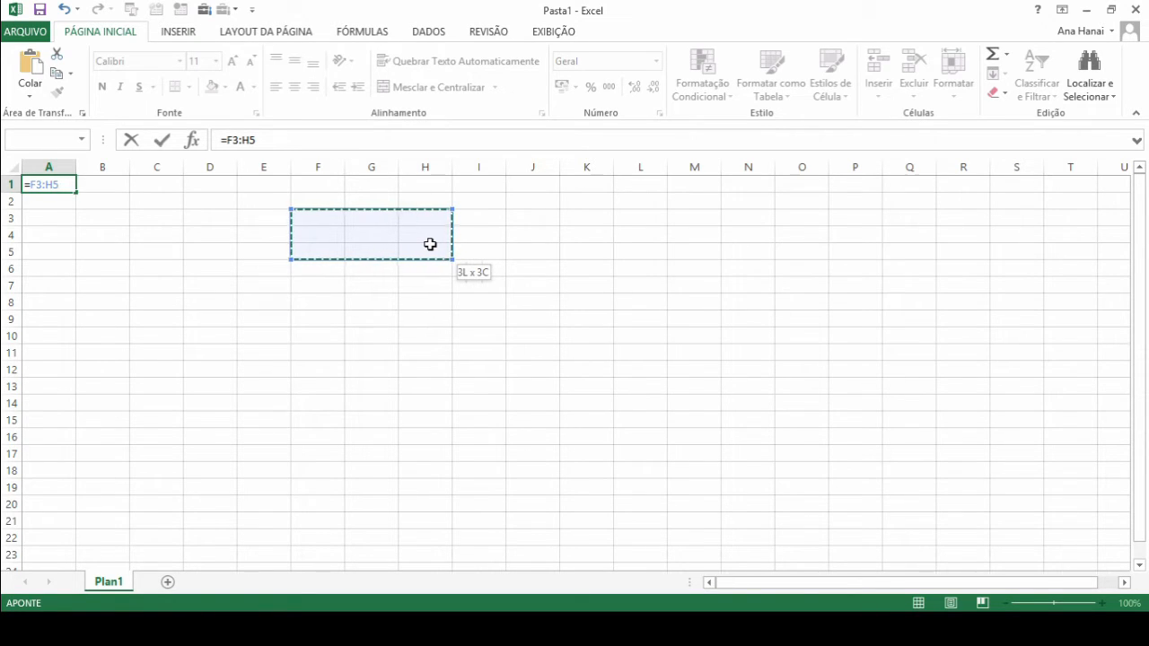
{"action": "left_click_drag", "start_coordinate": [430, 244], "coordinate": [430, 244]}
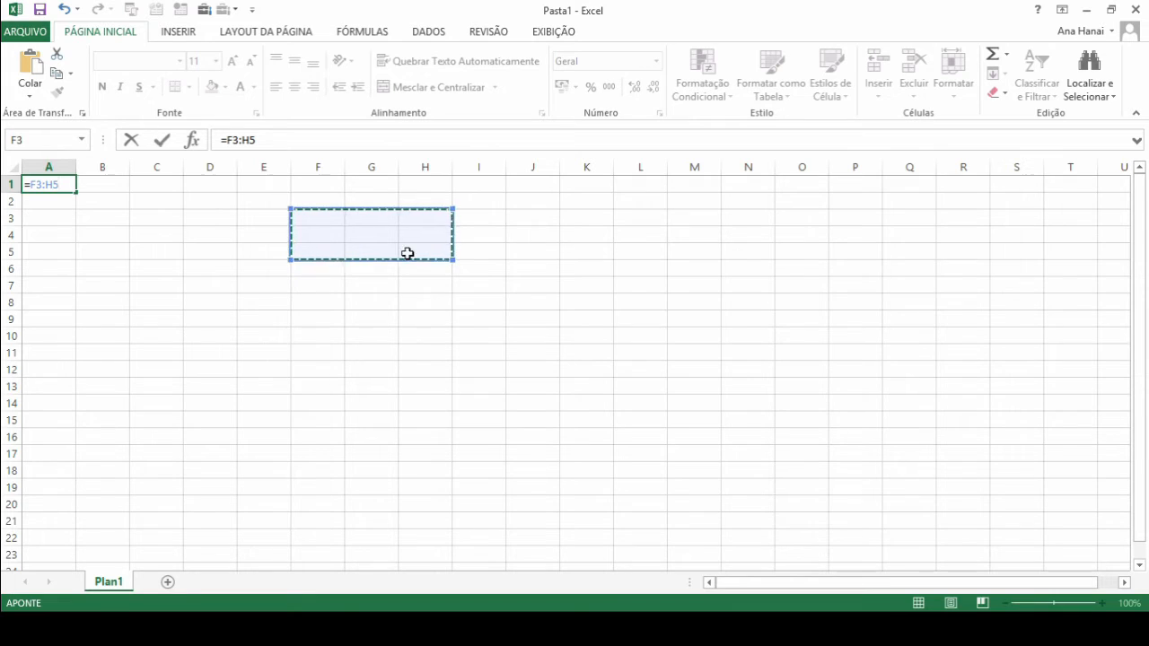
{"action": "mouse_move", "coordinate": [434, 237]}
{"action": "left_mouse_down"}
{"action": "mouse_move", "coordinate": [512, 239]}
{"action": "mouse_move", "coordinate": [434, 277]}
{"action": "mouse_move", "coordinate": [428, 235]}
{"action": "left_mouse_up"}
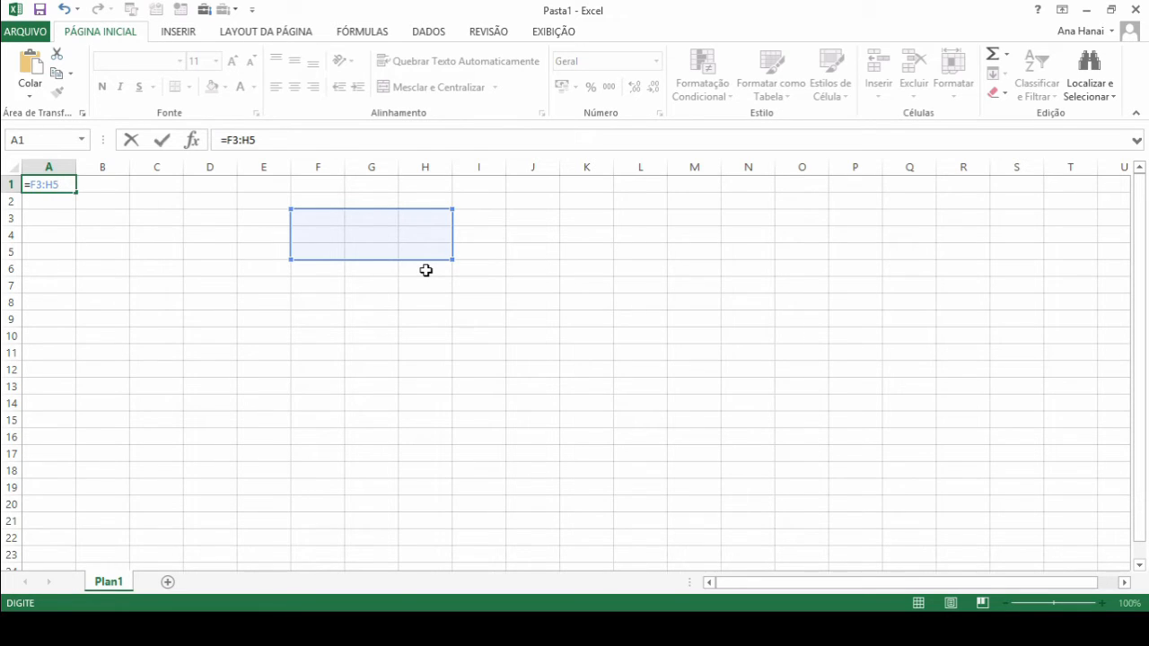
{"action": "left_click", "coordinate": [131, 142]}
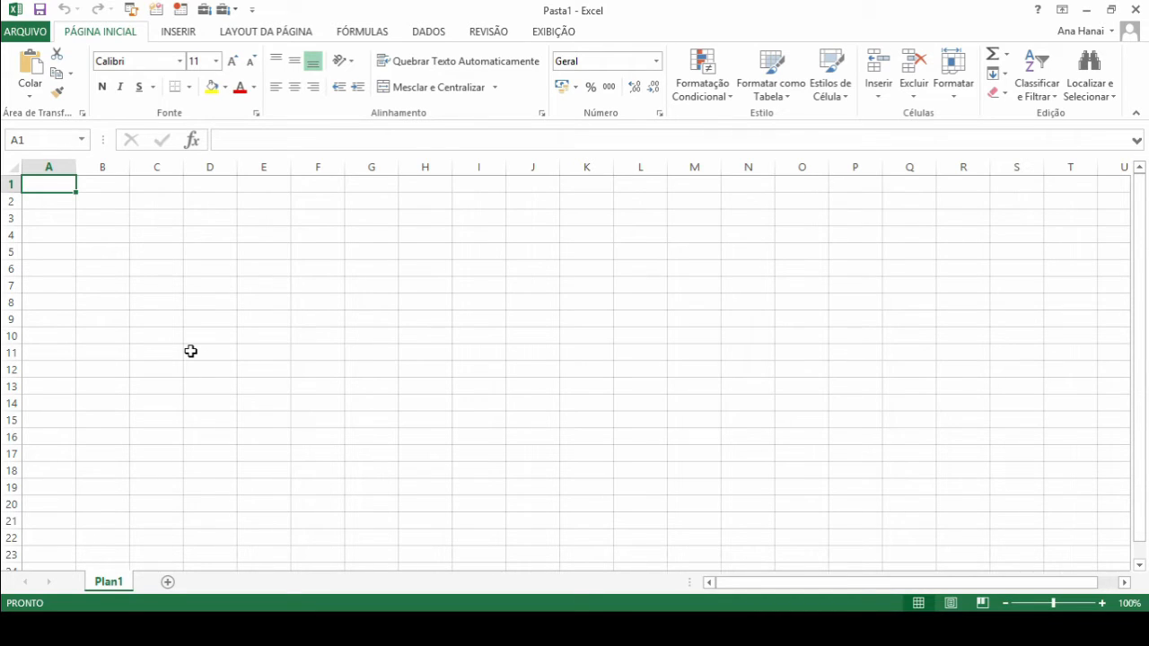
Enter the label "referência inicial" in cell F3 and keep that cell selected
{"action": "left_click", "coordinate": [328, 220]}
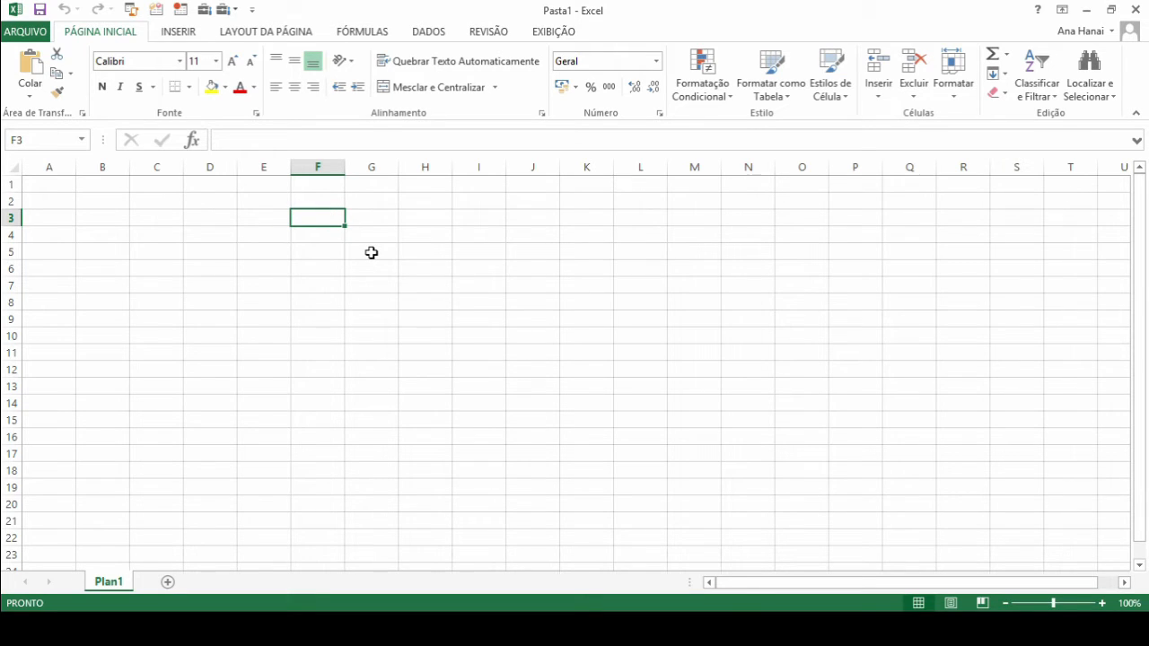
{"action": "type", "text": "referência inicial"}
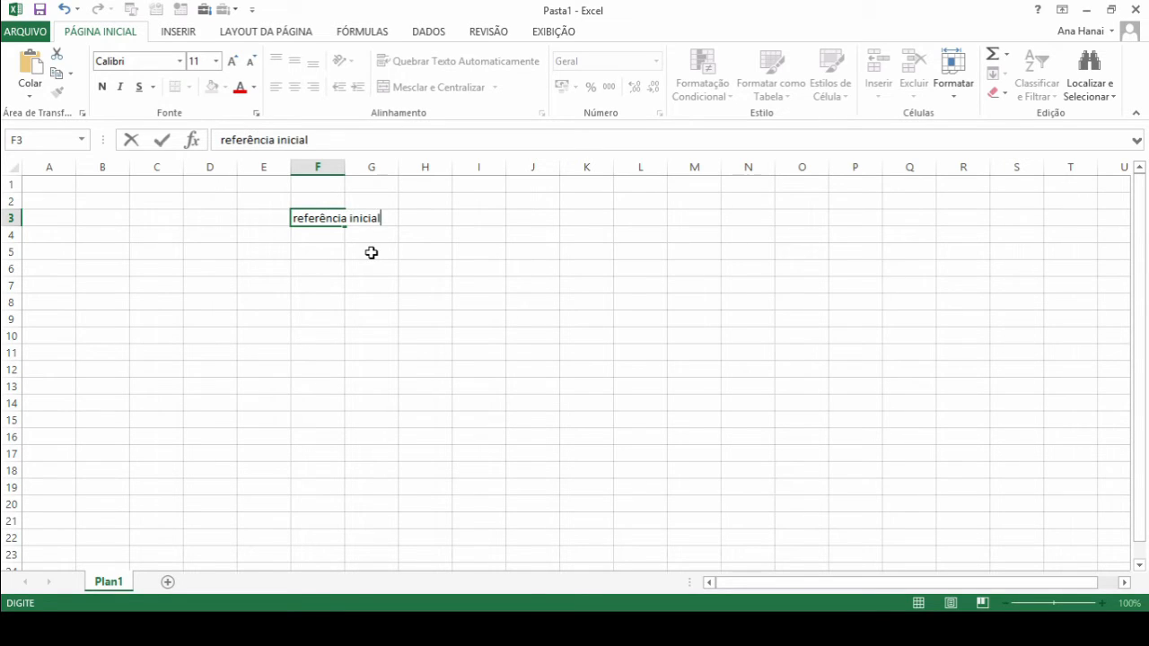
{"action": "key", "text": "Return"}
{"action": "key", "text": "Up"}
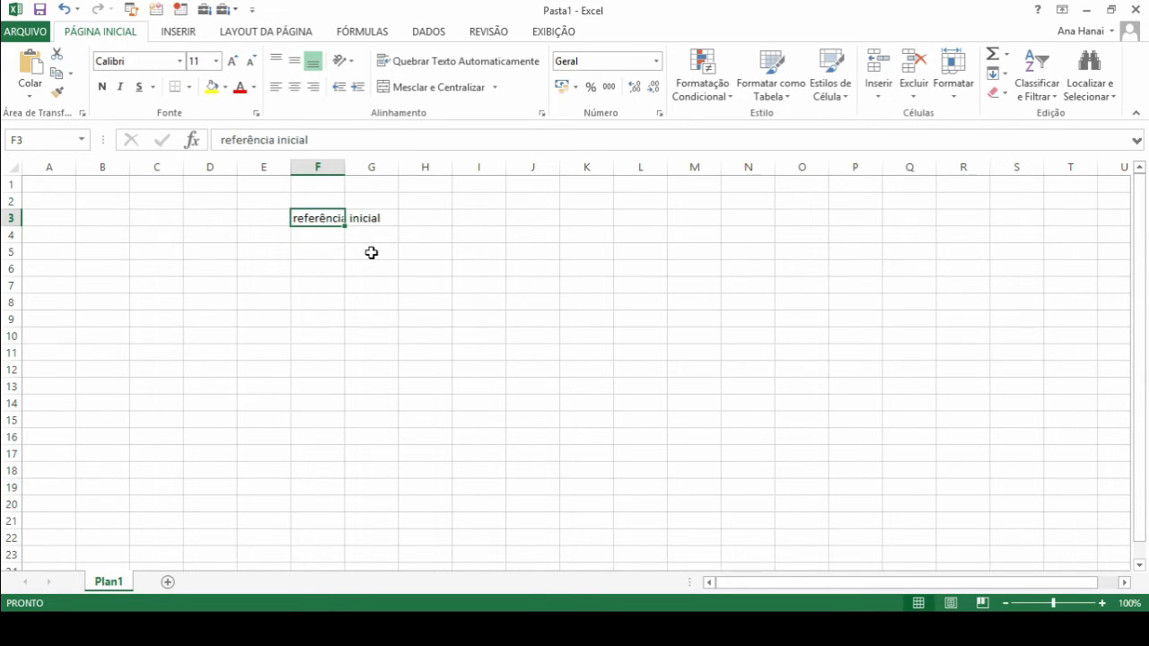
Autofit the width of column F, and format cell F3 with centered text and a yellow fill
{"action": "double_click", "coordinate": [345, 168]}
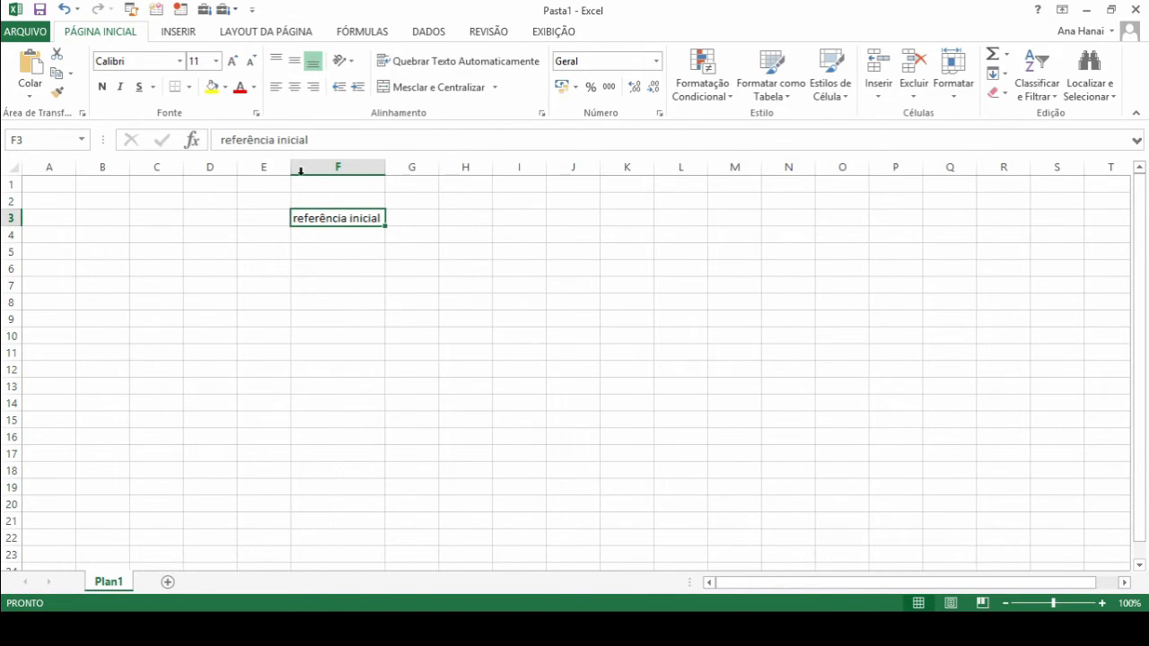
{"action": "left_click", "coordinate": [296, 87]}
{"action": "left_click", "coordinate": [212, 88]}
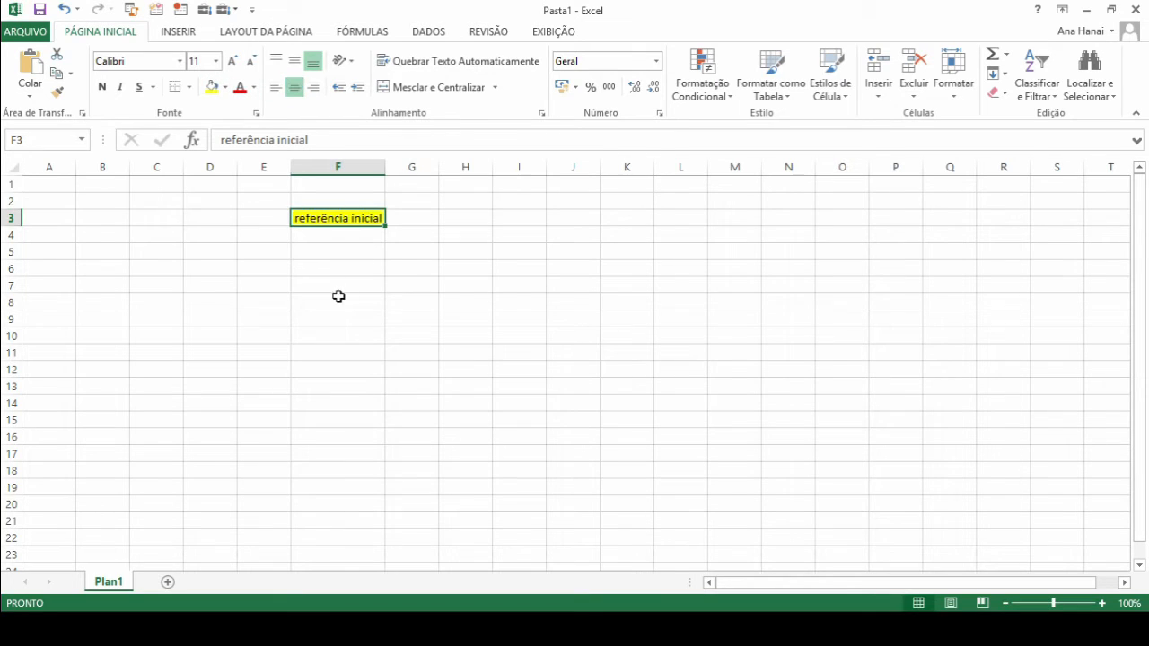
Enter "direito" in cell G3 and center the contents of all cells in the sheet horizontally
{"action": "left_click", "coordinate": [424, 221]}
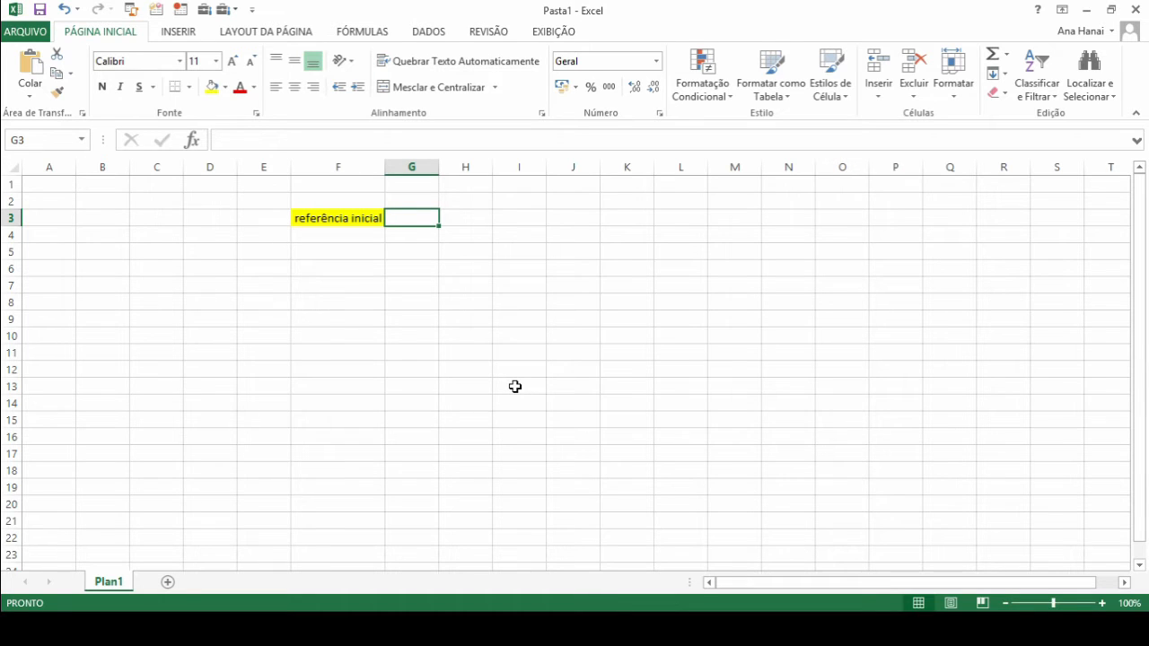
{"action": "type", "text": "direito"}
{"action": "key", "text": "Return"}
{"action": "key", "text": "Up"}
{"action": "left_click", "coordinate": [8, 171]}
{"action": "left_click", "coordinate": [296, 87]}
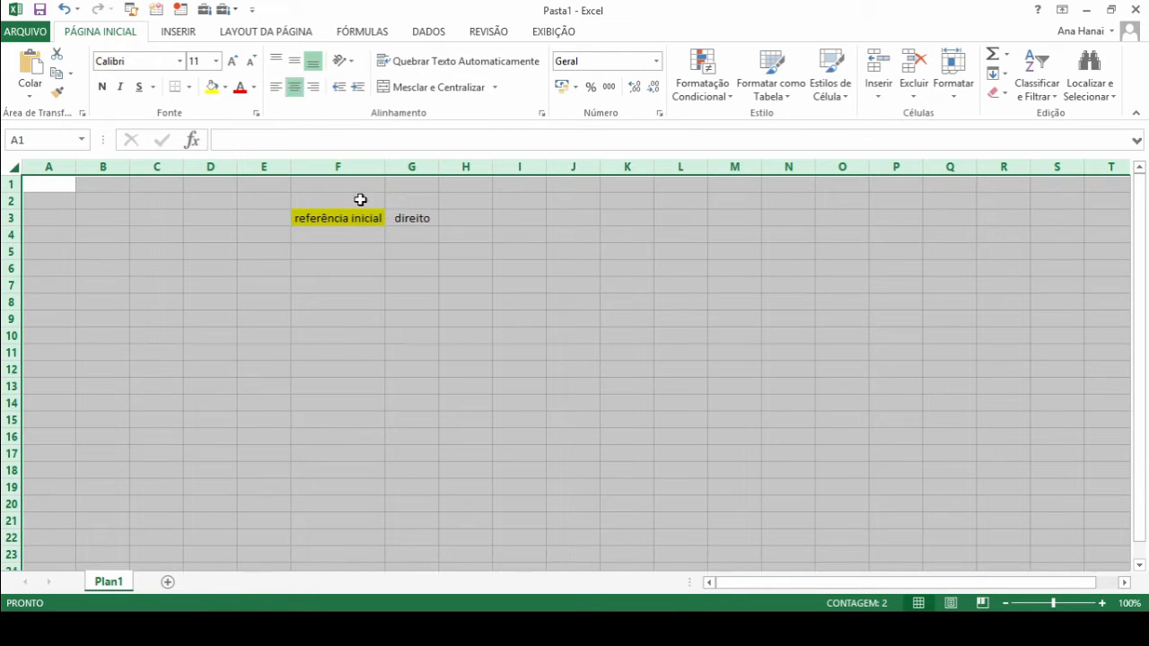
Label the cells below and above the yellow cell: enter "abaixo" in F4 and "acima" in F2
{"action": "left_click", "coordinate": [399, 234]}
{"action": "left_click", "coordinate": [350, 241]}
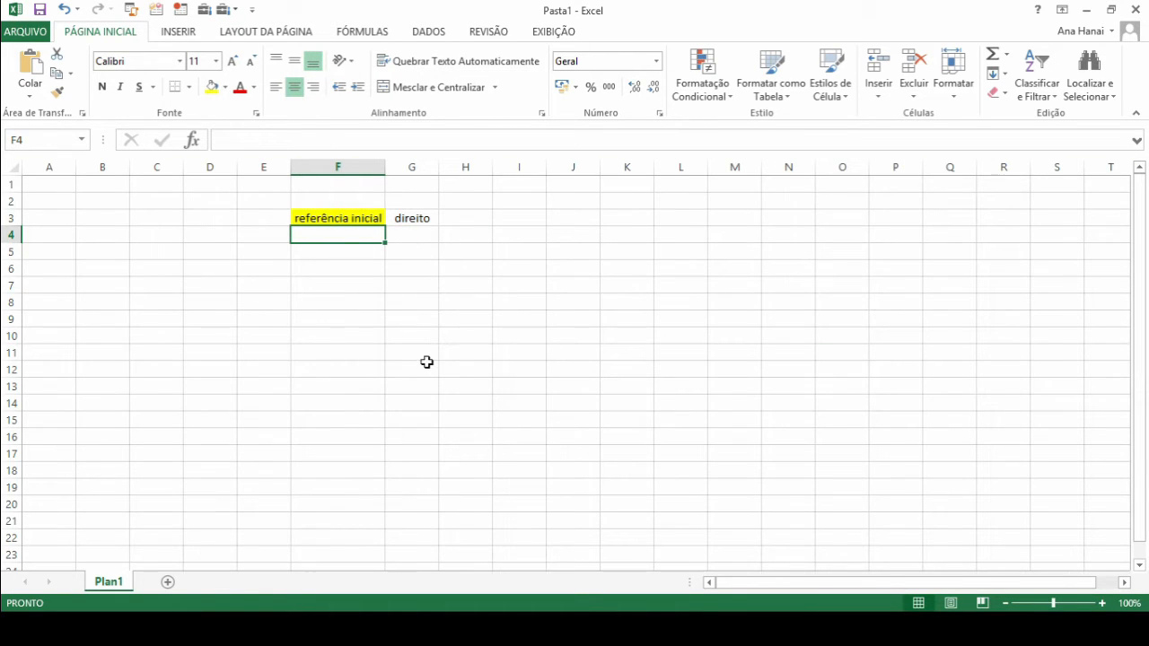
{"action": "type", "text": "abaixo"}
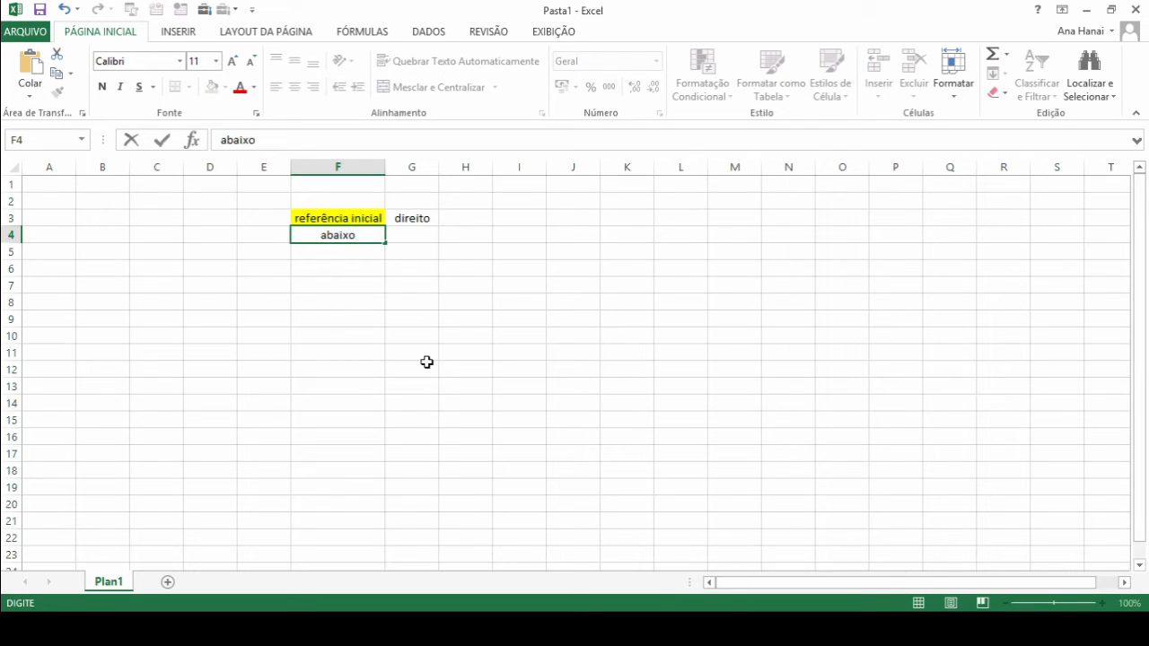
{"action": "key", "text": "Return"}
{"action": "left_click", "coordinate": [356, 200]}
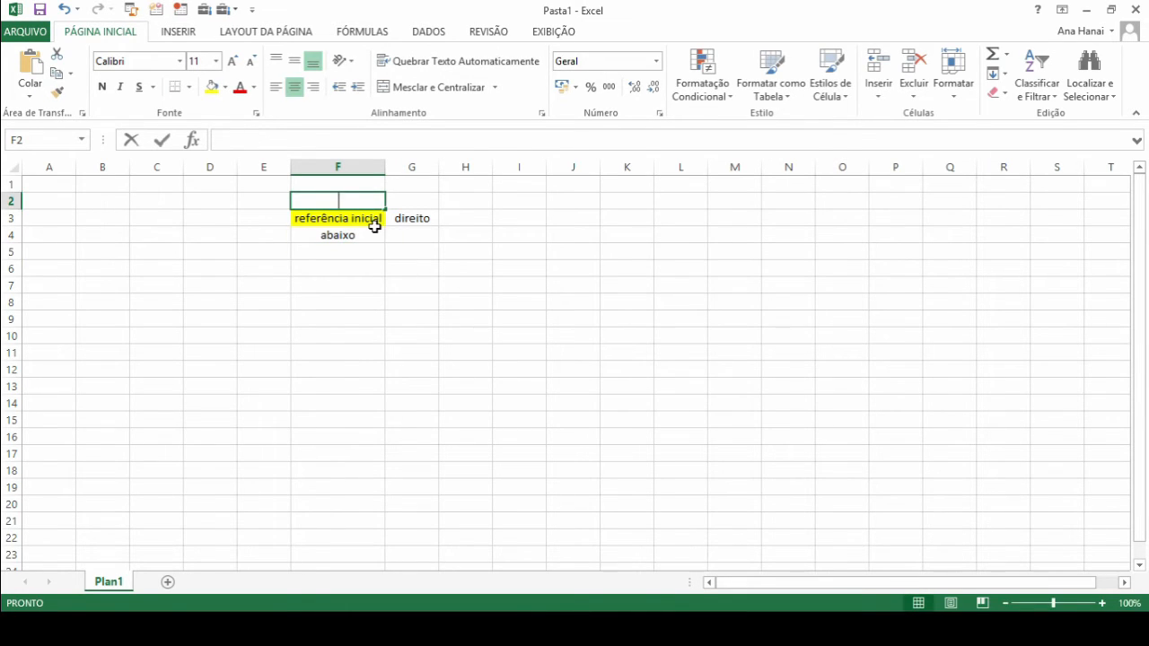
{"action": "type", "text": "acima"}
{"action": "key", "text": "Return"}
Enter the label "esquerda" in cell E3, beside the yellow reference cell
{"action": "left_click", "coordinate": [278, 217]}
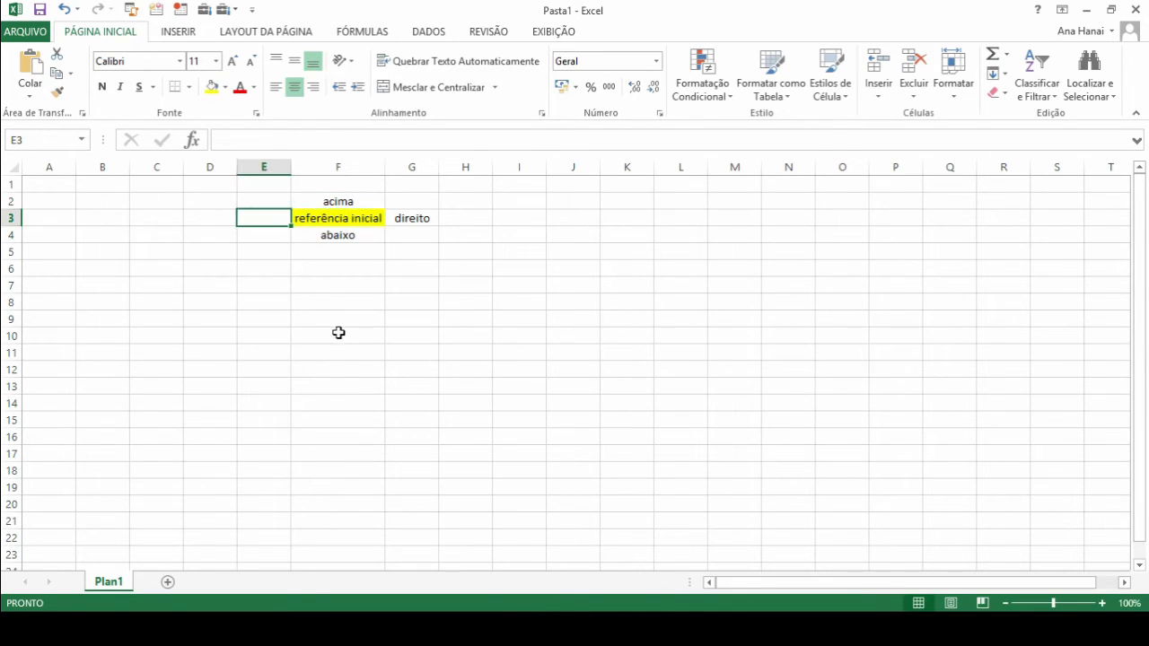
{"action": "type", "text": "esquer"}
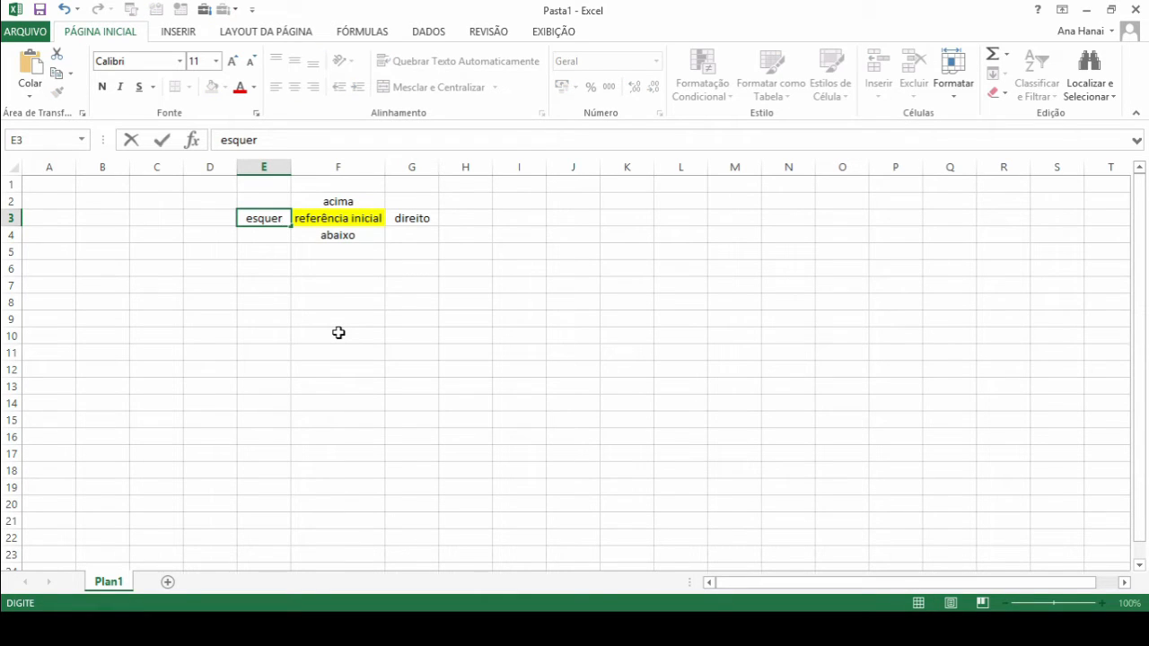
{"action": "type", "text": "da"}
{"action": "key", "text": "Return"}
{"action": "left_click", "coordinate": [275, 217]}
Correct the label in cell G3 to "direita"
{"action": "left_click", "coordinate": [427, 219]}
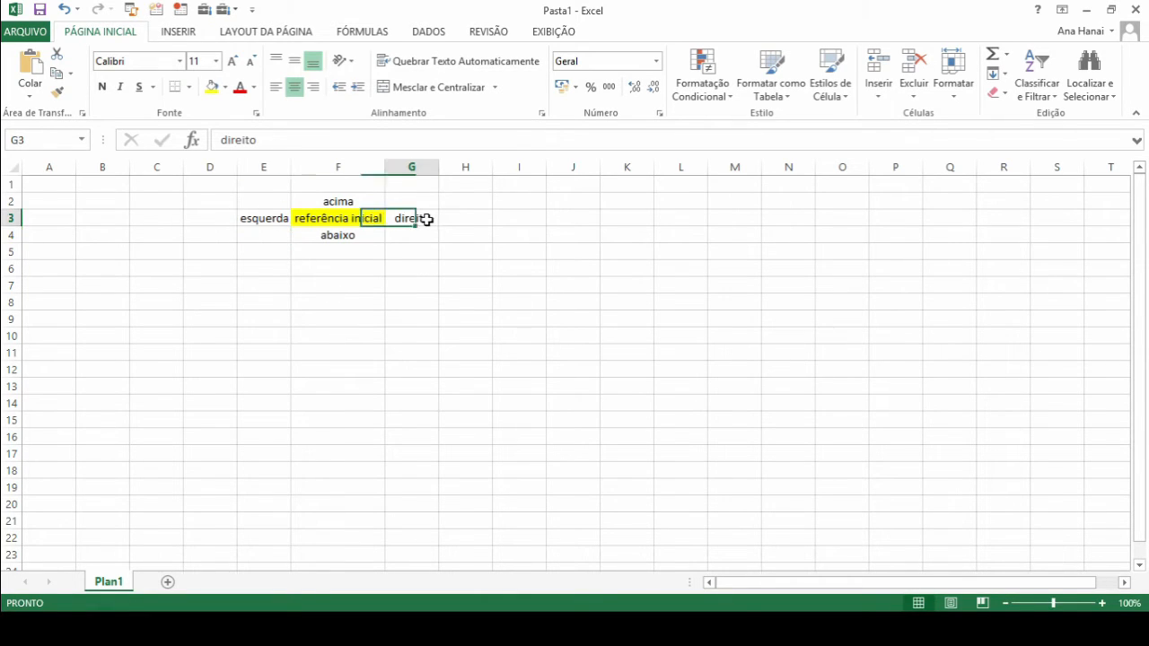
{"action": "left_click", "coordinate": [368, 145]}
{"action": "key", "text": "BackSpace"}
{"action": "type", "text": "a"}
{"action": "key", "text": "Return"}
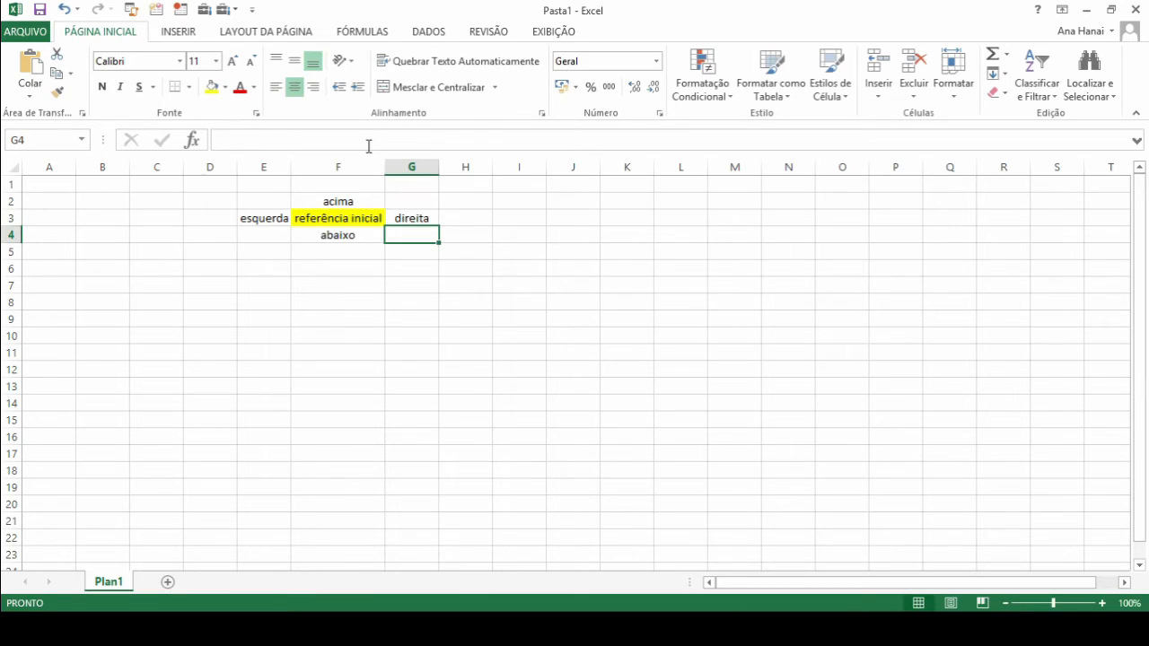
{"action": "left_click", "coordinate": [350, 218]}
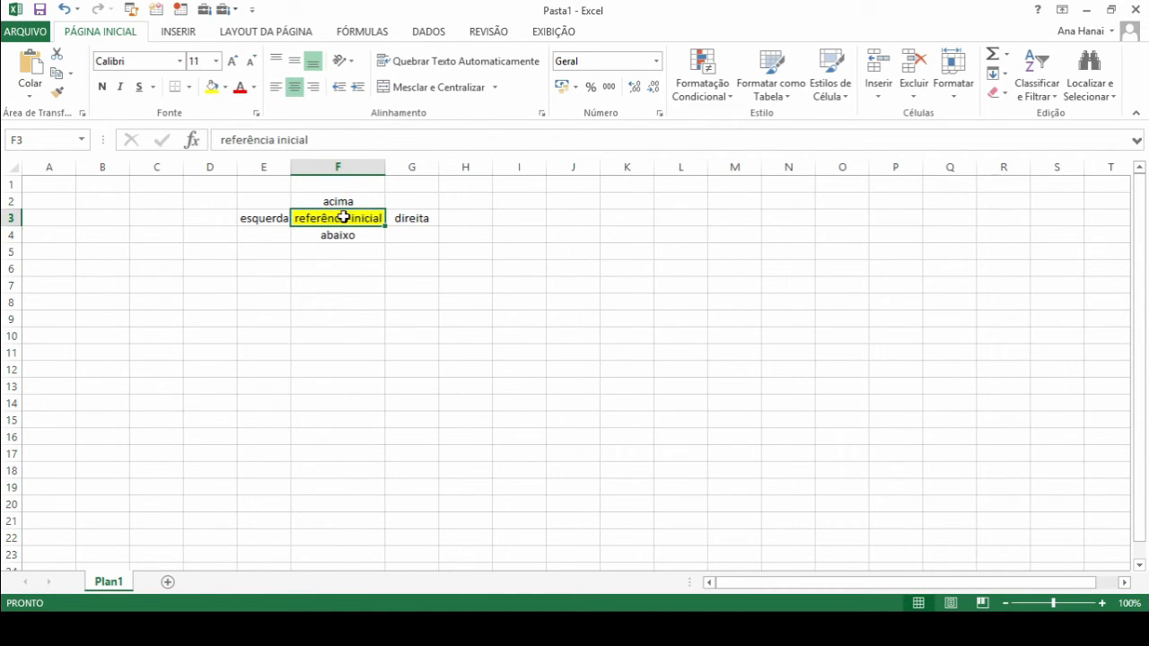
{"action": "left_click", "coordinate": [395, 218]}
{"action": "left_click", "coordinate": [284, 223]}
{"action": "left_click", "coordinate": [341, 201]}
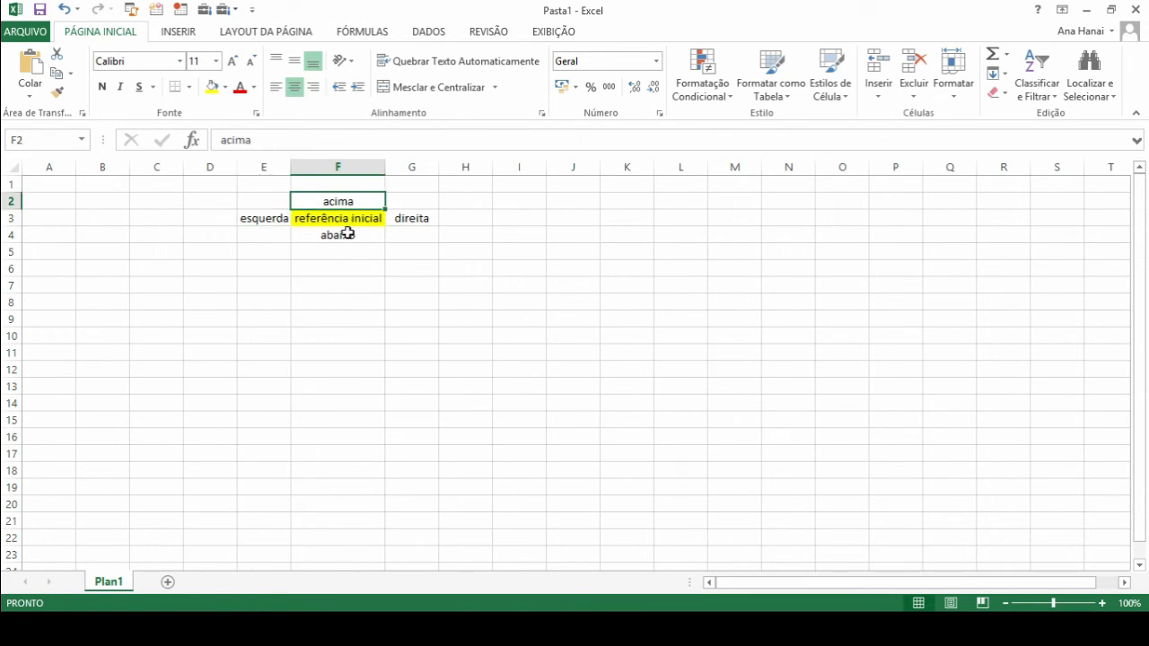
{"action": "left_click", "coordinate": [349, 234]}
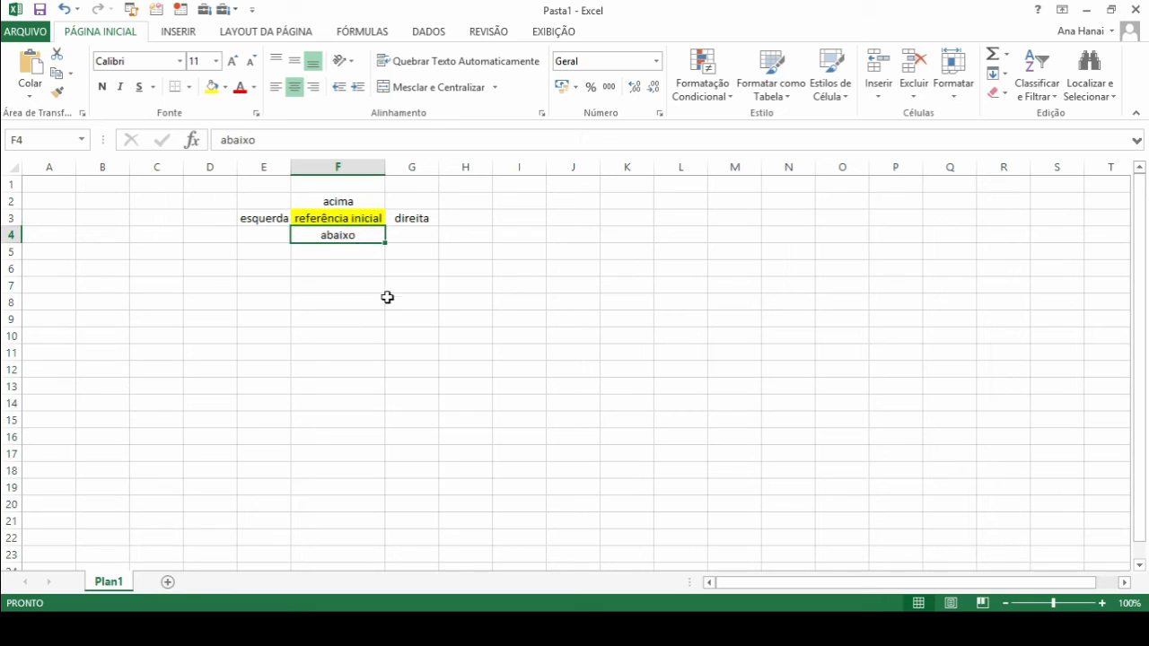
{"action": "left_click", "coordinate": [349, 218]}
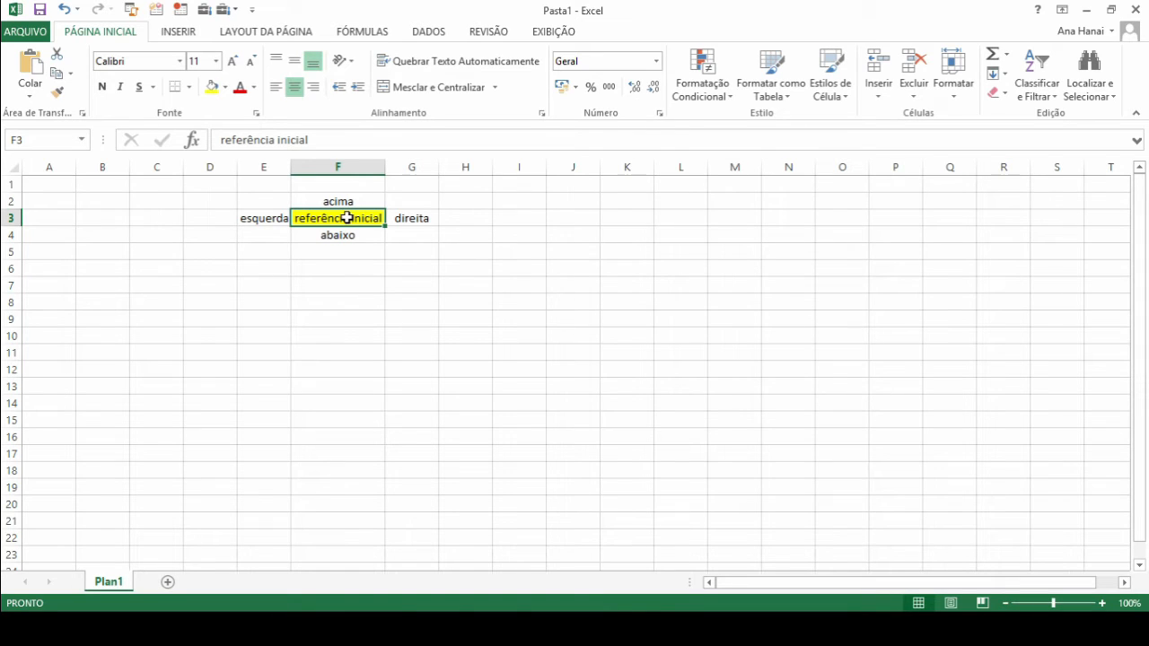
Start a DESLOC formula in cell A1 using the yellow cell F3 as its reference
{"action": "left_click", "coordinate": [64, 187]}
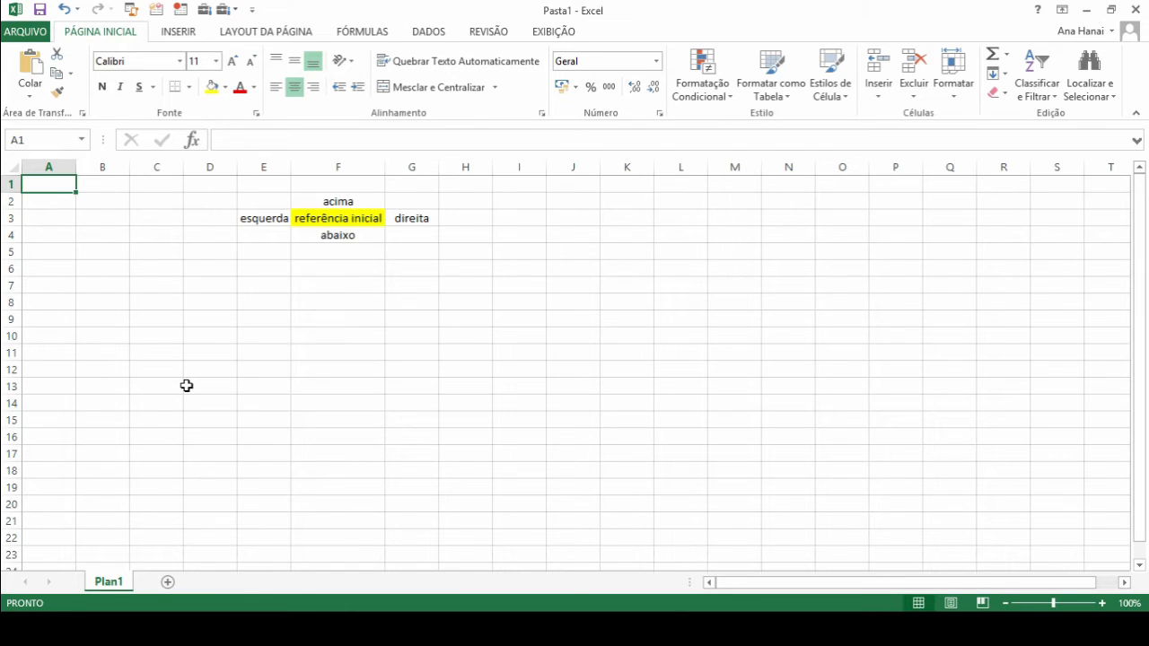
{"action": "type", "text": "=des"}
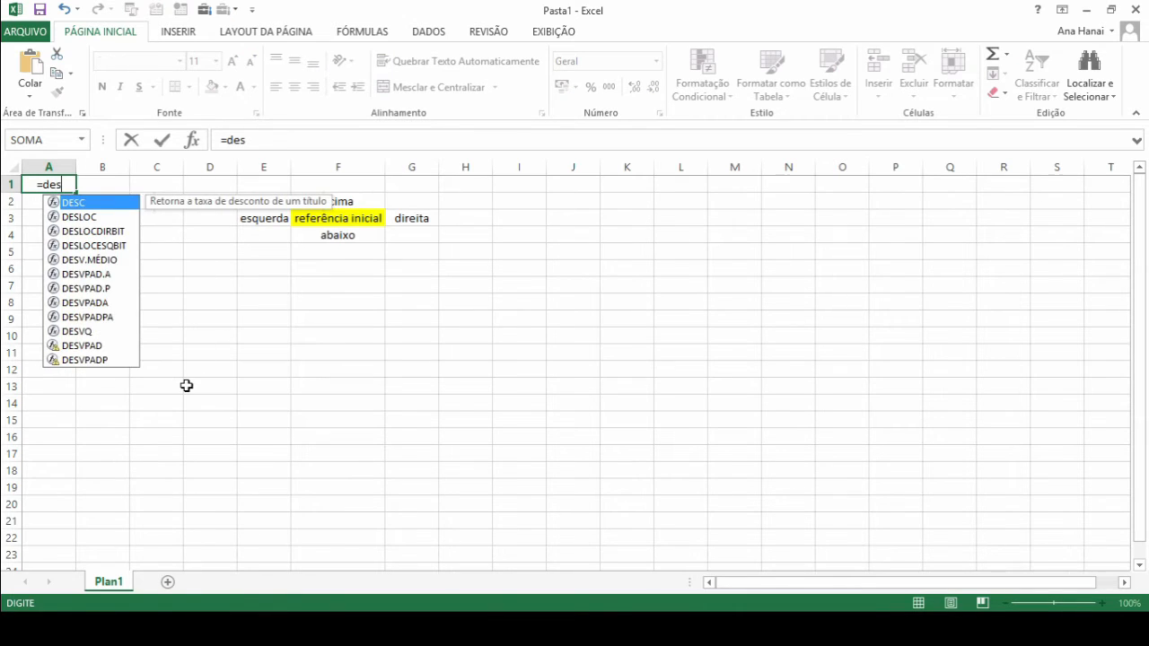
{"action": "type", "text": "loc("}
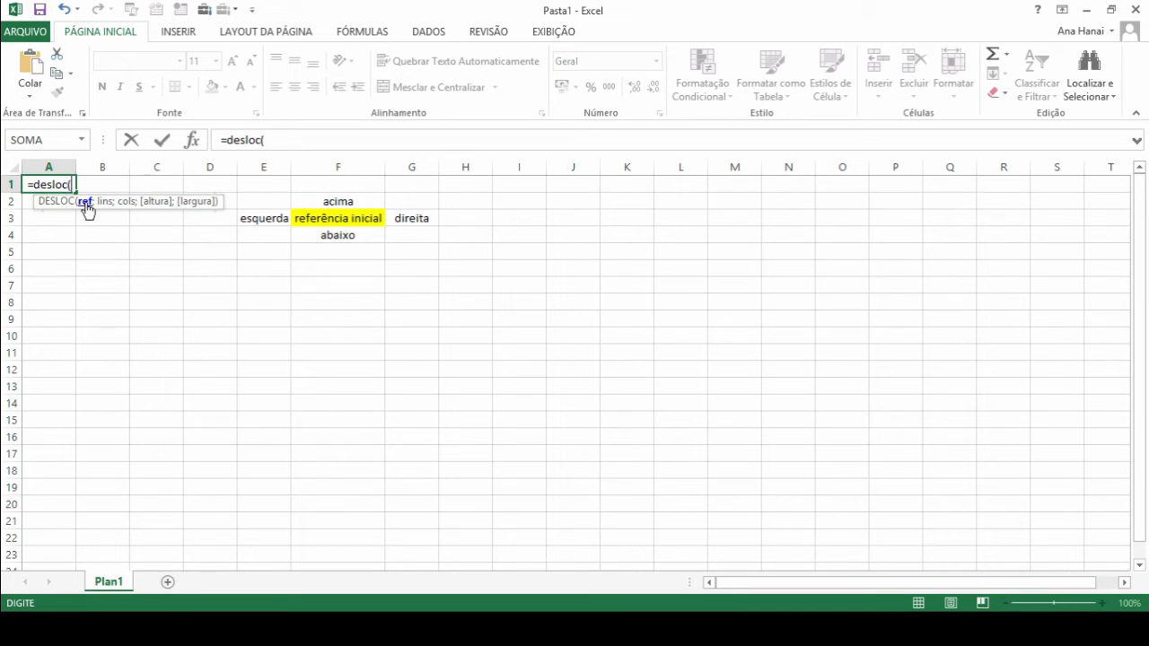
{"action": "left_click", "coordinate": [336, 218]}
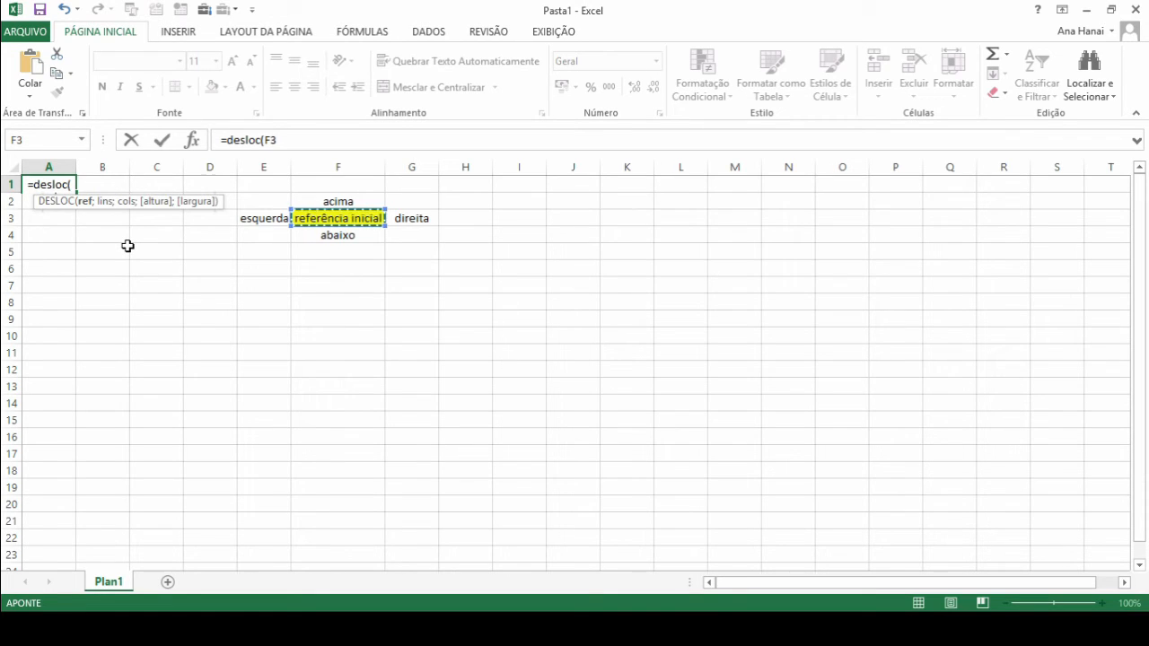
{"action": "type", "text": ";"}
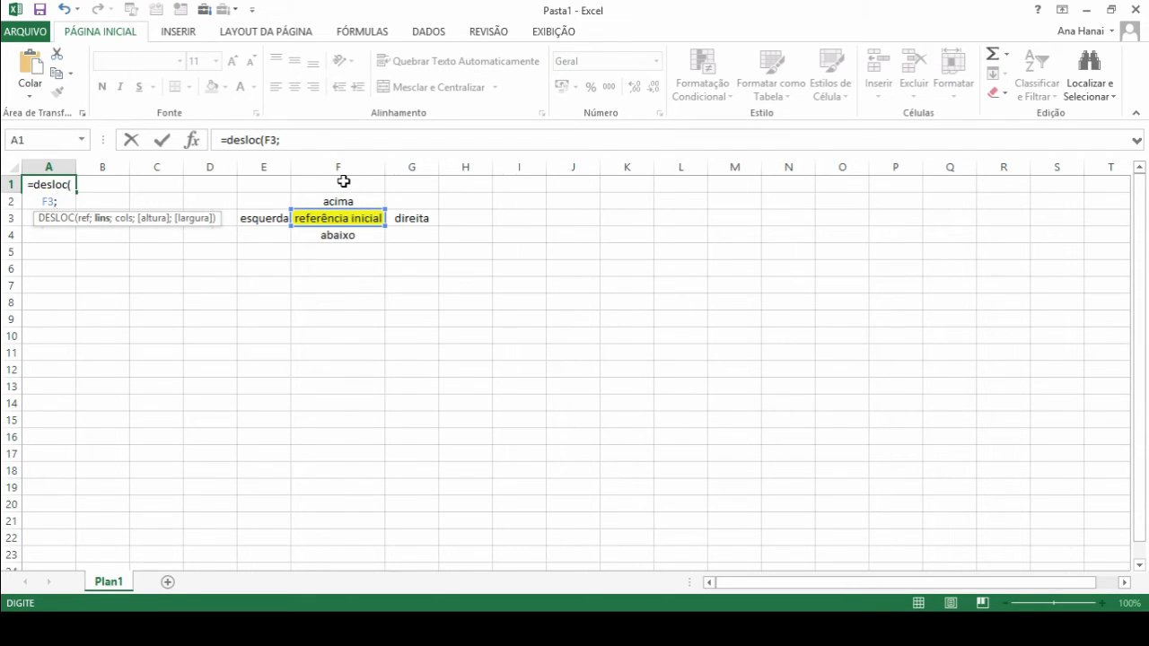
Complete the A1 formula as =DESLOC(F3;0;0) and fit column A's width to its content
{"action": "left_click", "coordinate": [313, 143]}
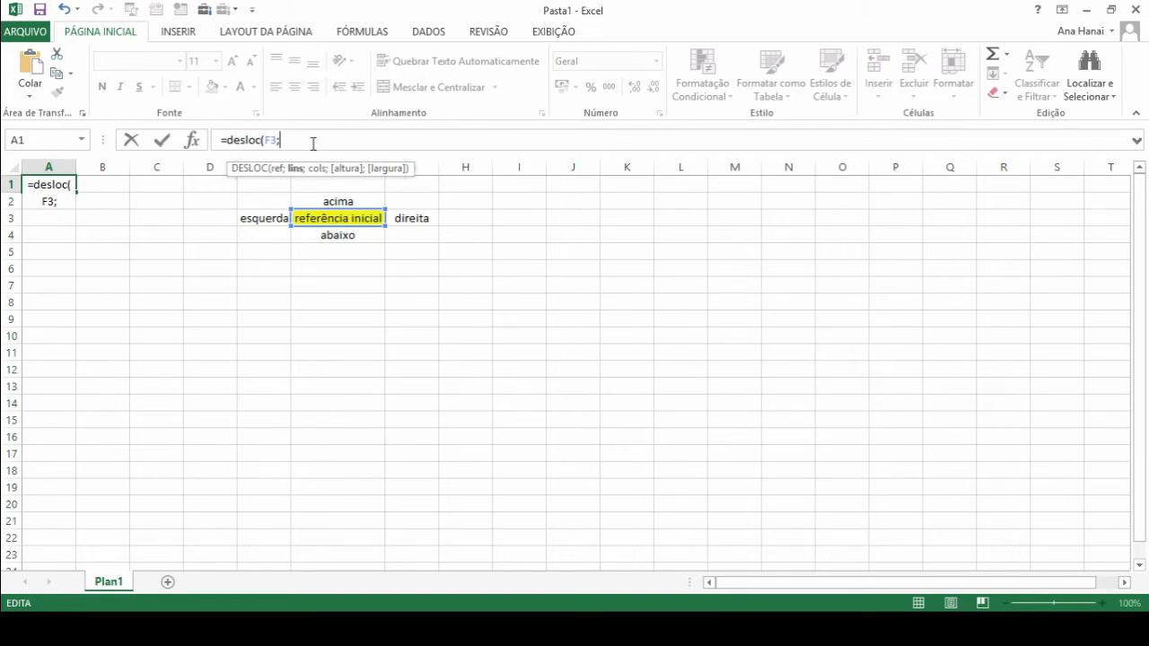
{"action": "type", "text": "0;"}
{"action": "type", "text": "0;"}
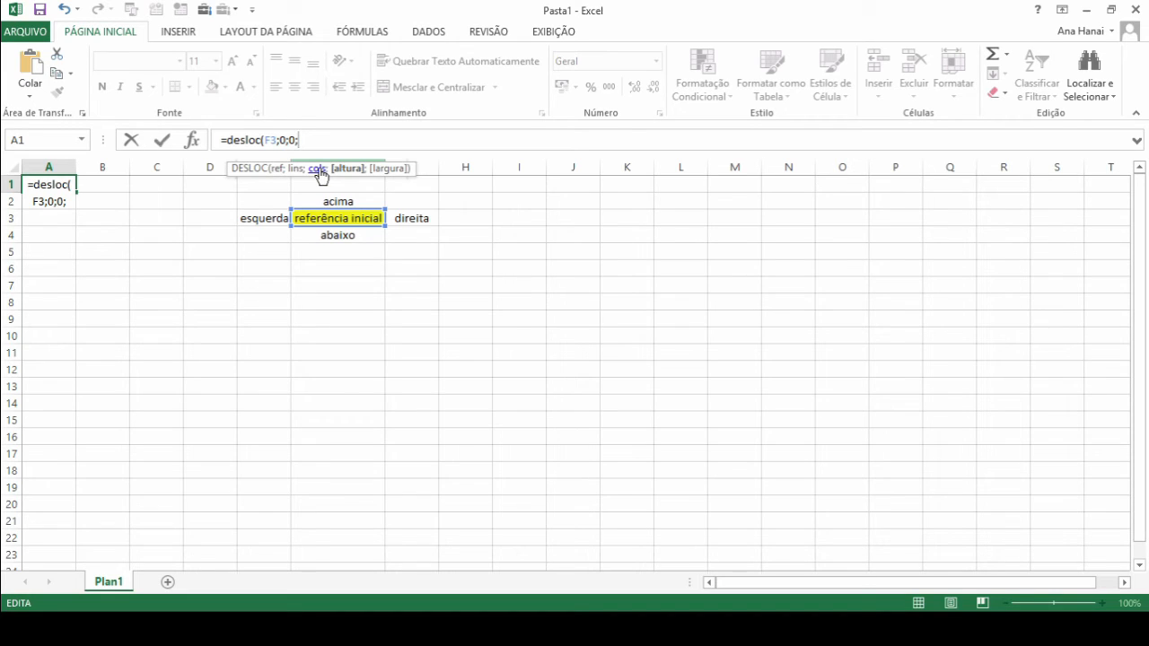
{"action": "key", "text": "BackSpace"}
{"action": "type", "text": ")"}
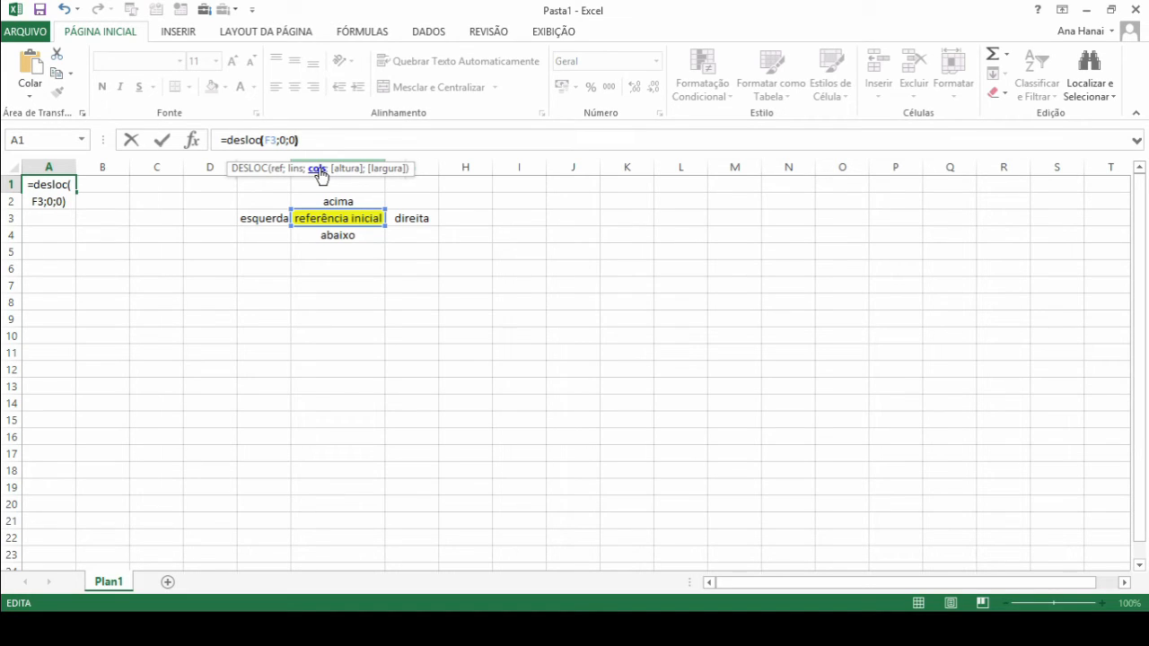
{"action": "key", "text": "BackSpace"}
{"action": "type", "text": ")"}
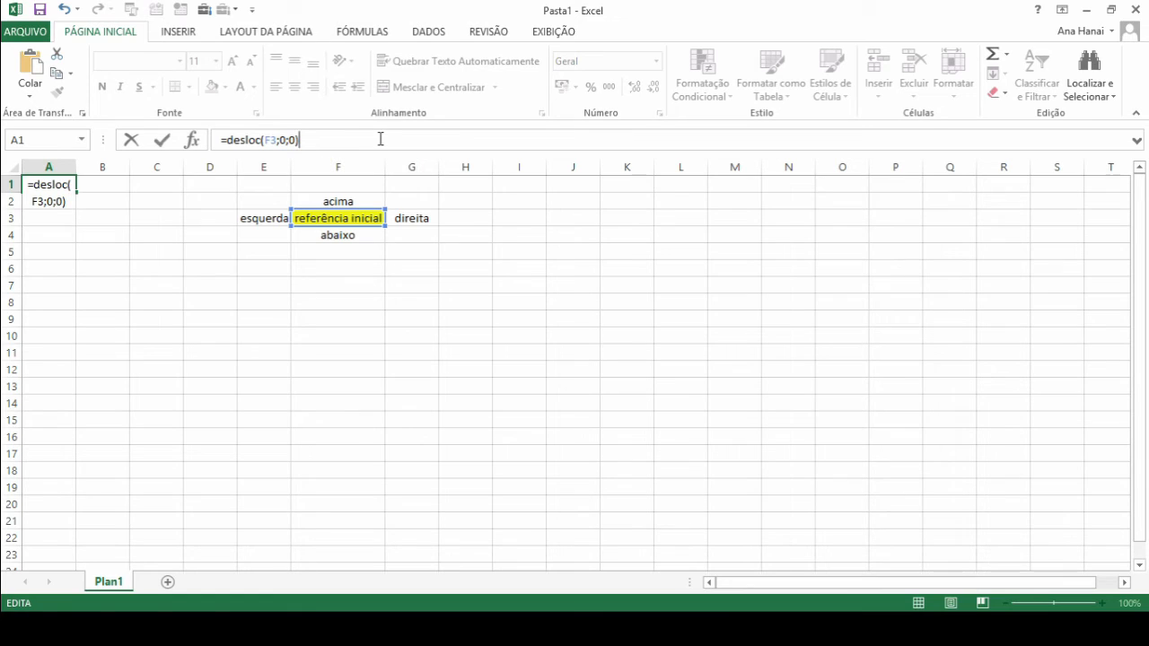
{"action": "key", "text": "Return"}
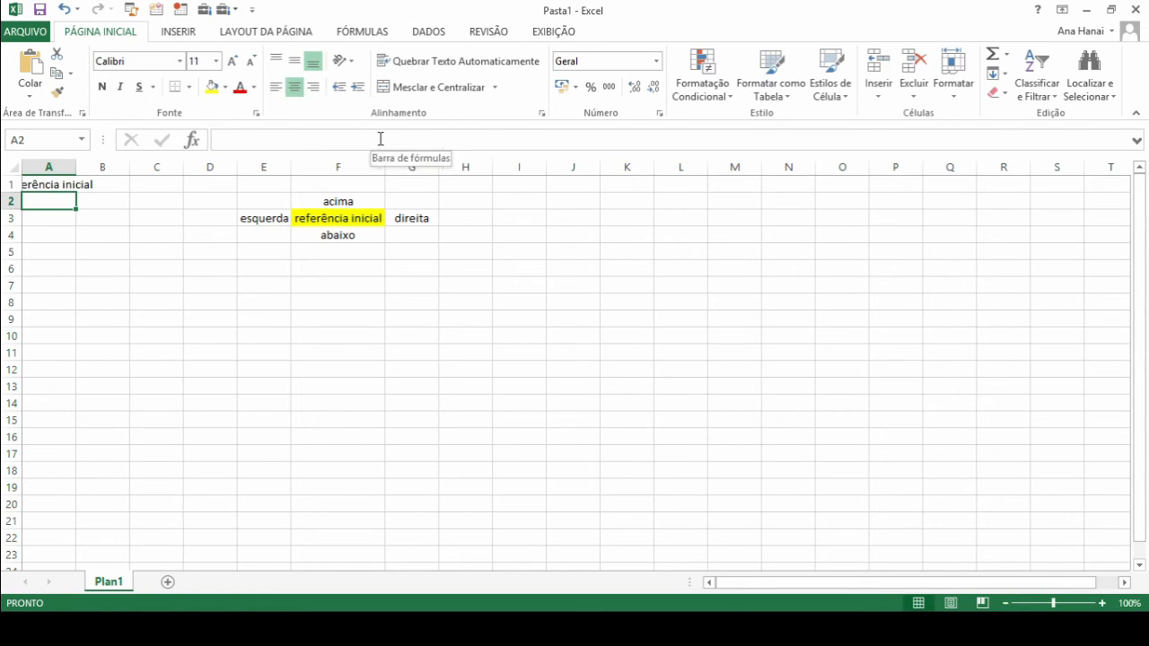
{"action": "key", "text": "Up"}
{"action": "double_click", "coordinate": [76, 167]}
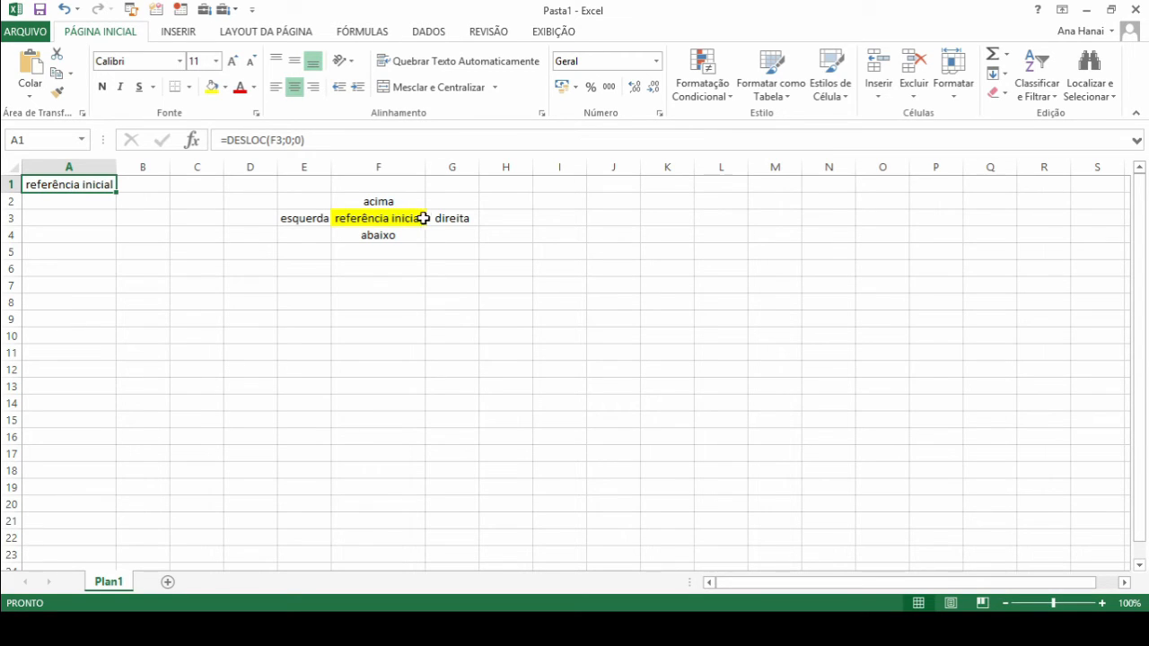
Examine the reference, row and column arguments of the DESLOC formula in A1
{"action": "left_click", "coordinate": [329, 142]}
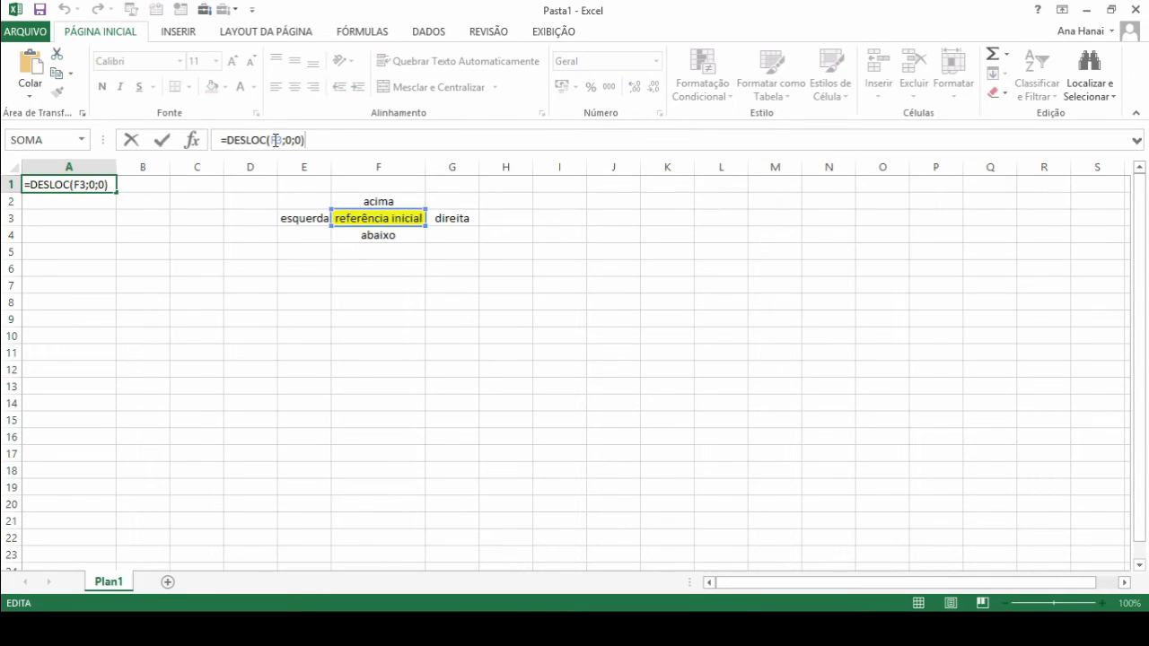
{"action": "left_click", "coordinate": [264, 136]}
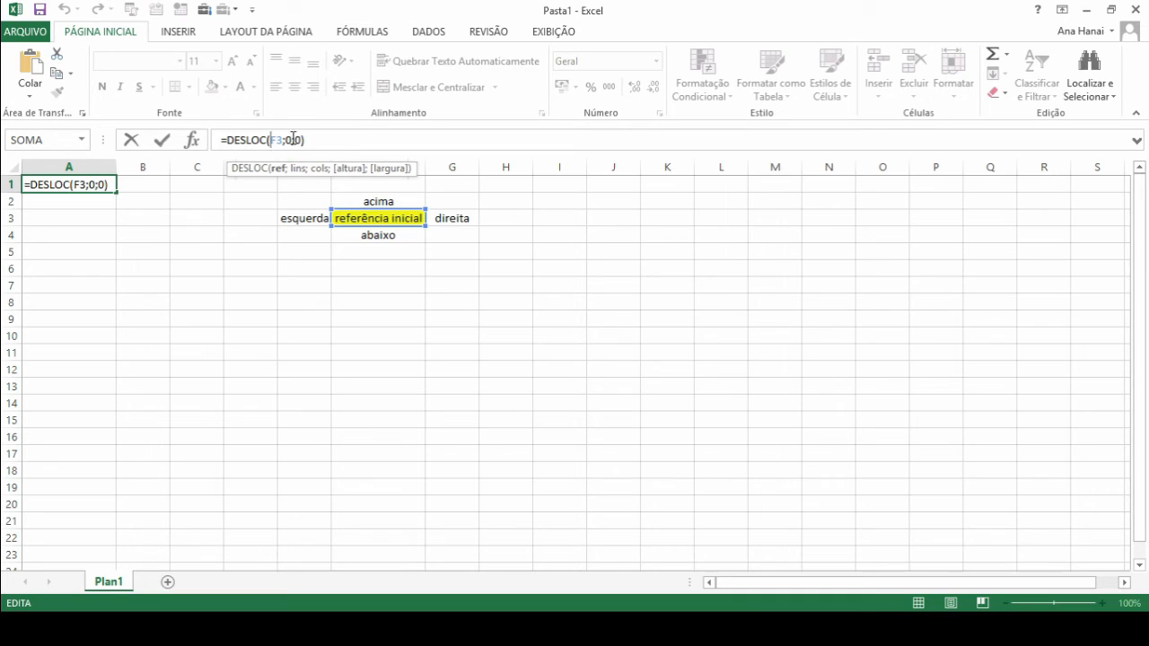
{"action": "left_click", "coordinate": [294, 141]}
{"action": "left_click", "coordinate": [297, 141]}
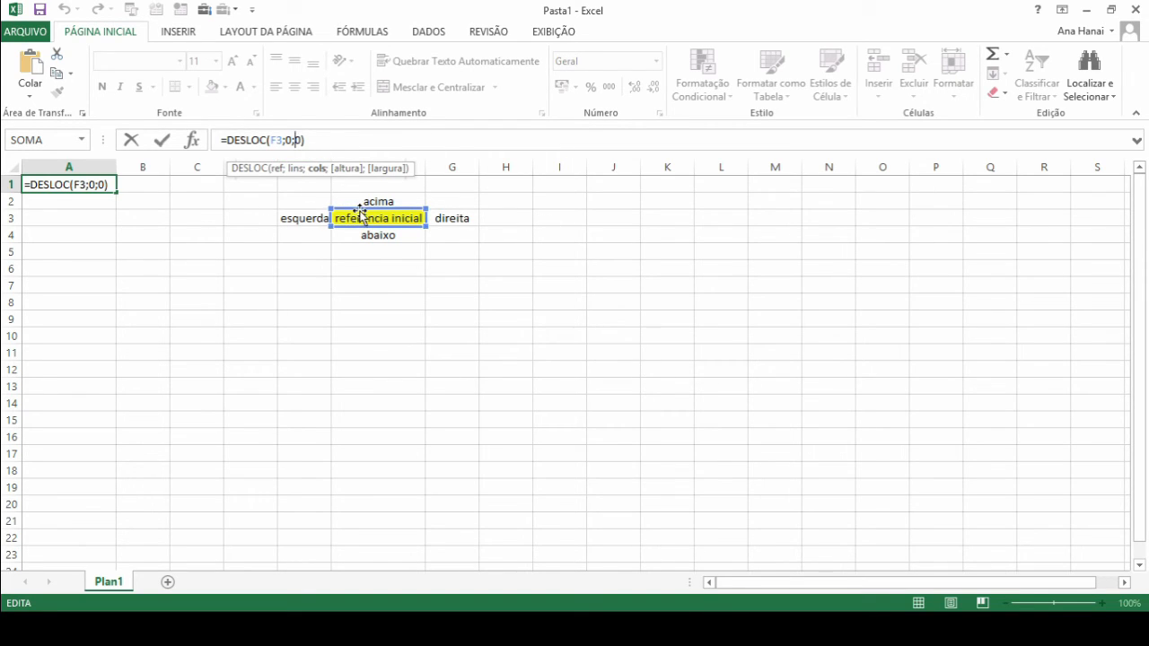
{"action": "left_click", "coordinate": [336, 144]}
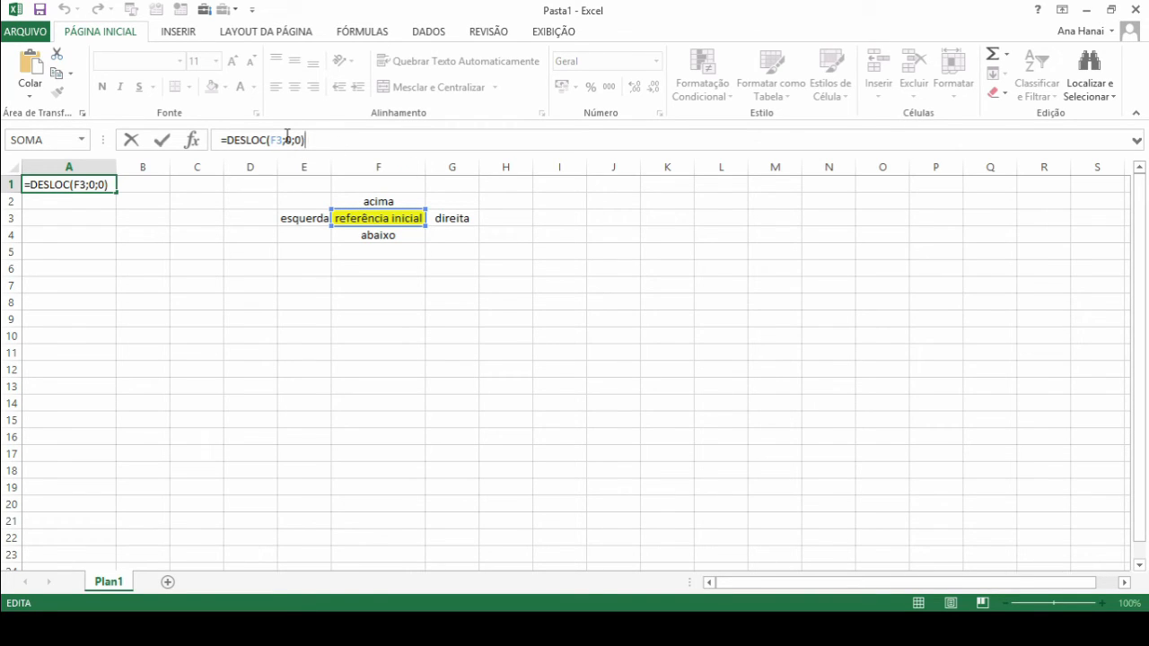
{"action": "key", "text": "ctrl+Return"}
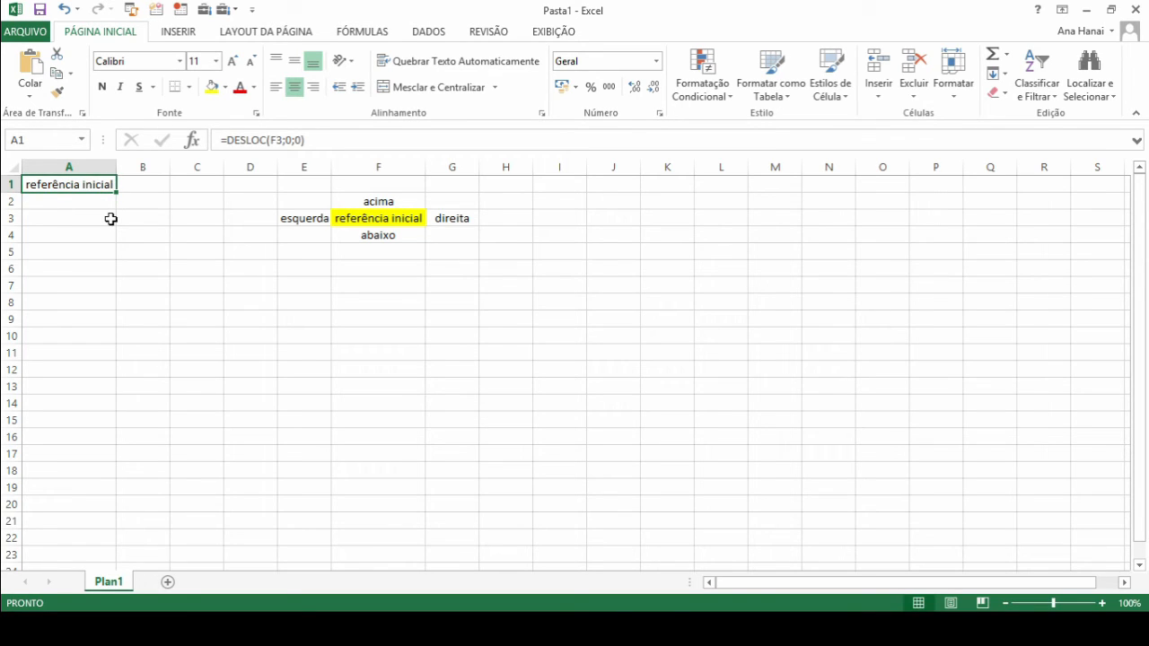
Set the row offset of the DESLOC formula in A1 to 1, keeping the column offset at 0
{"action": "left_click", "coordinate": [288, 140]}
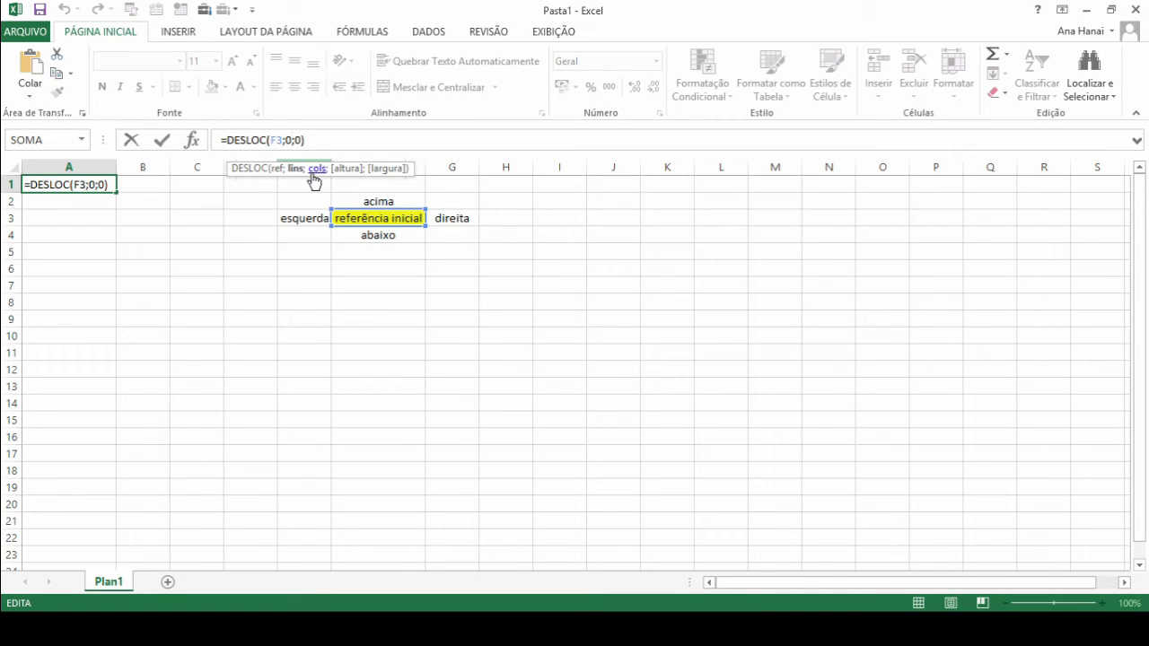
{"action": "left_click", "coordinate": [272, 141]}
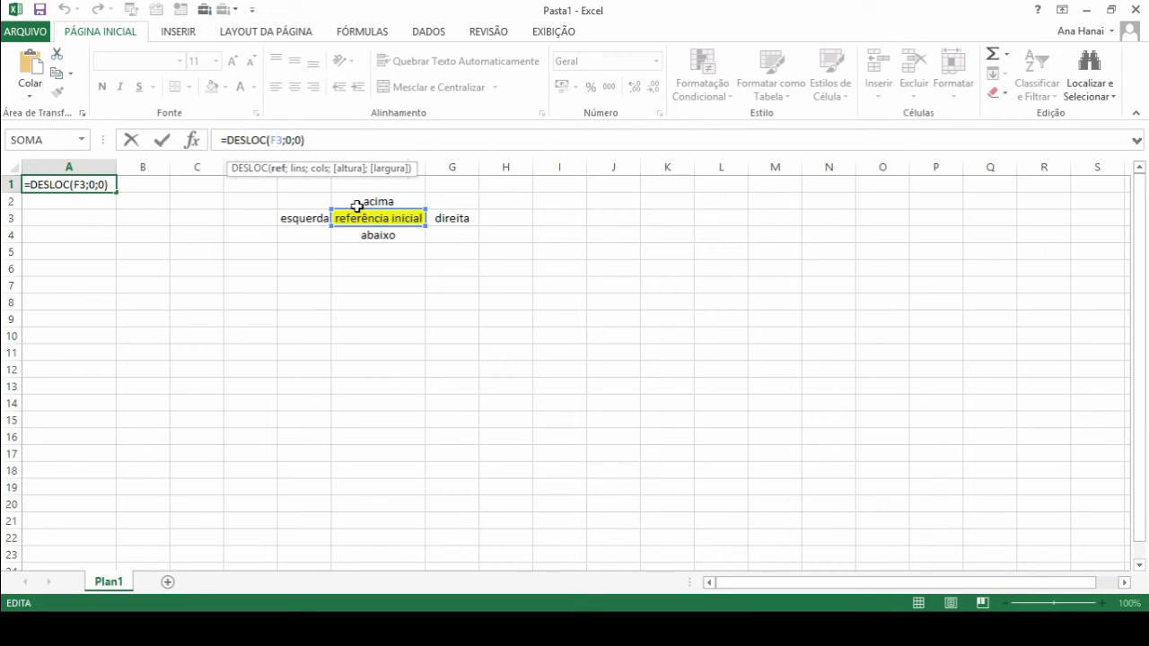
{"action": "left_click", "coordinate": [290, 141]}
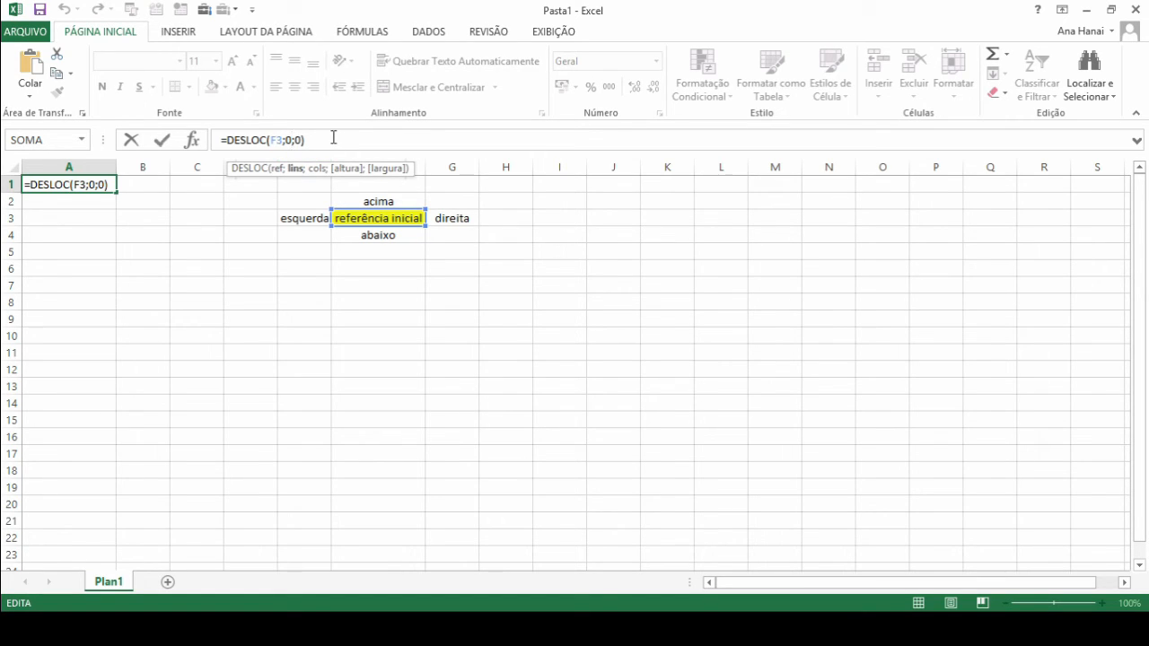
{"action": "key", "text": "BackSpace"}
{"action": "type", "text": "1"}
{"action": "left_click", "coordinate": [310, 139]}
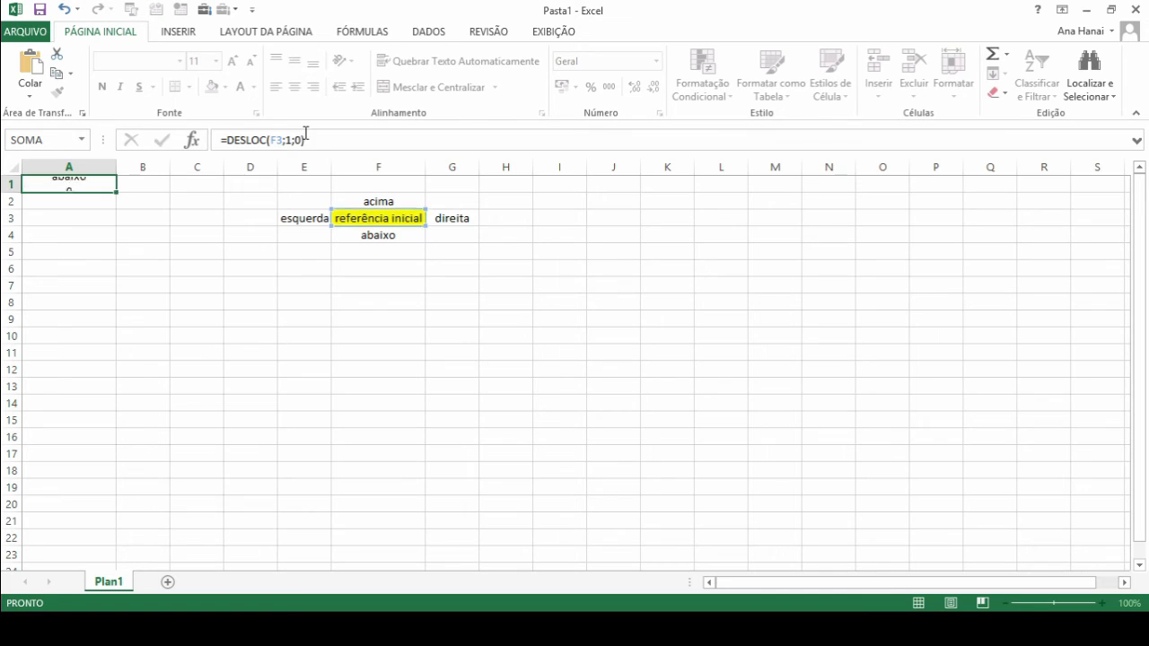
{"action": "key", "text": "ctrl+Return"}
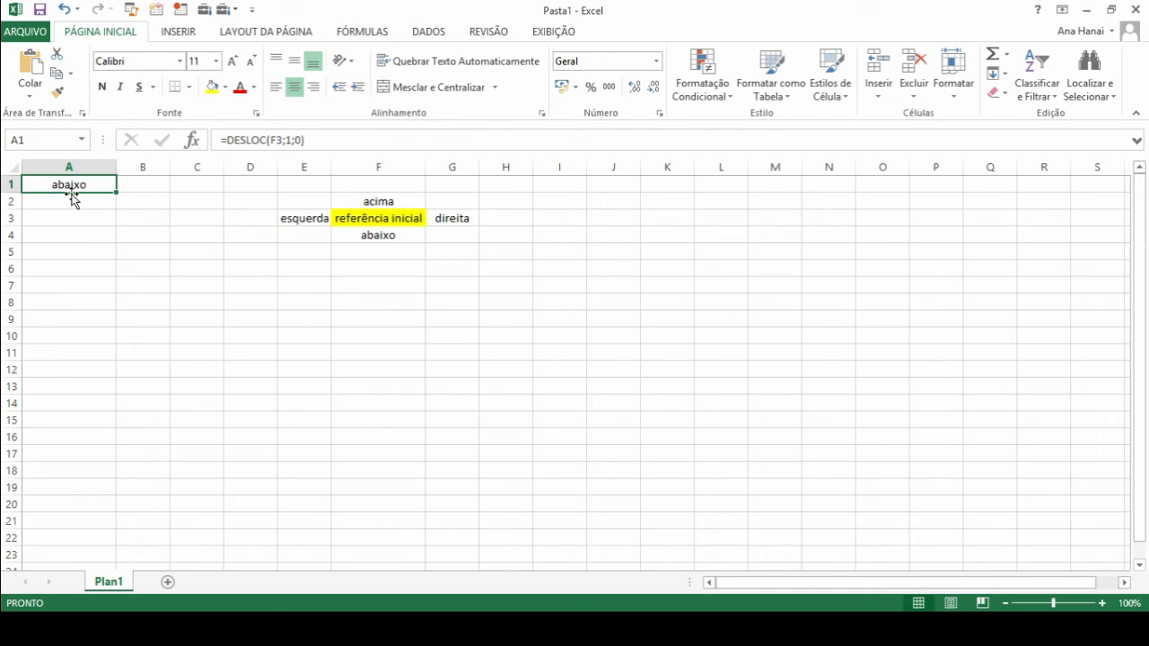
Try F4 as the starting reference in A1's DESLOC formula and restore it to F3
{"action": "left_click", "coordinate": [313, 140]}
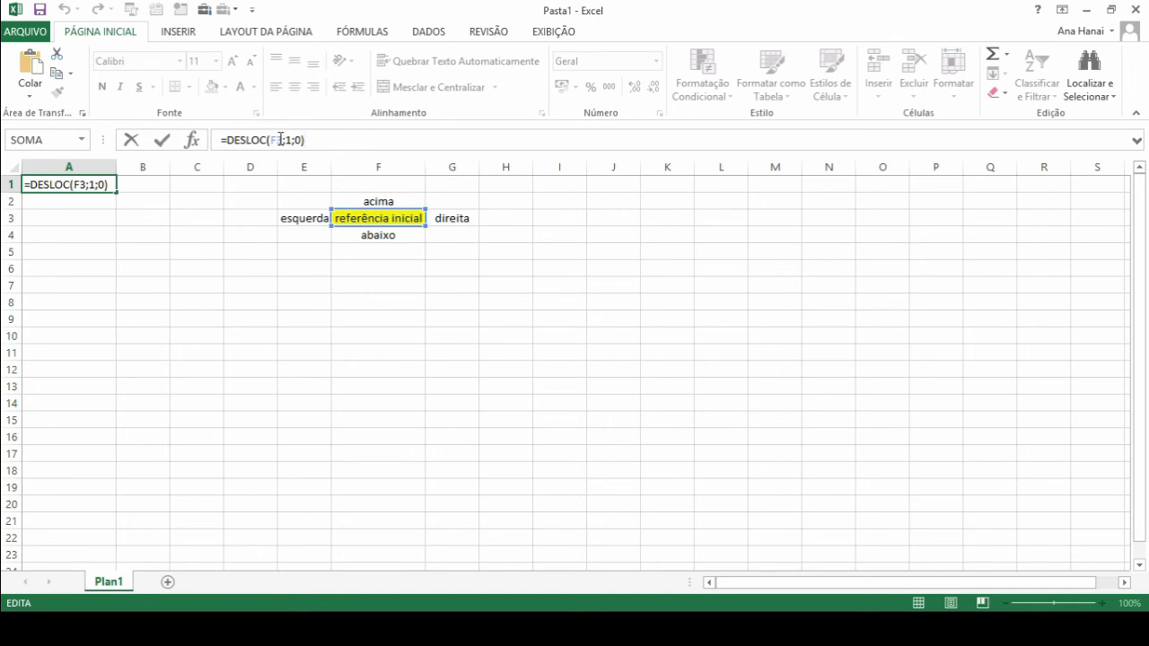
{"action": "type", "text": "4"}
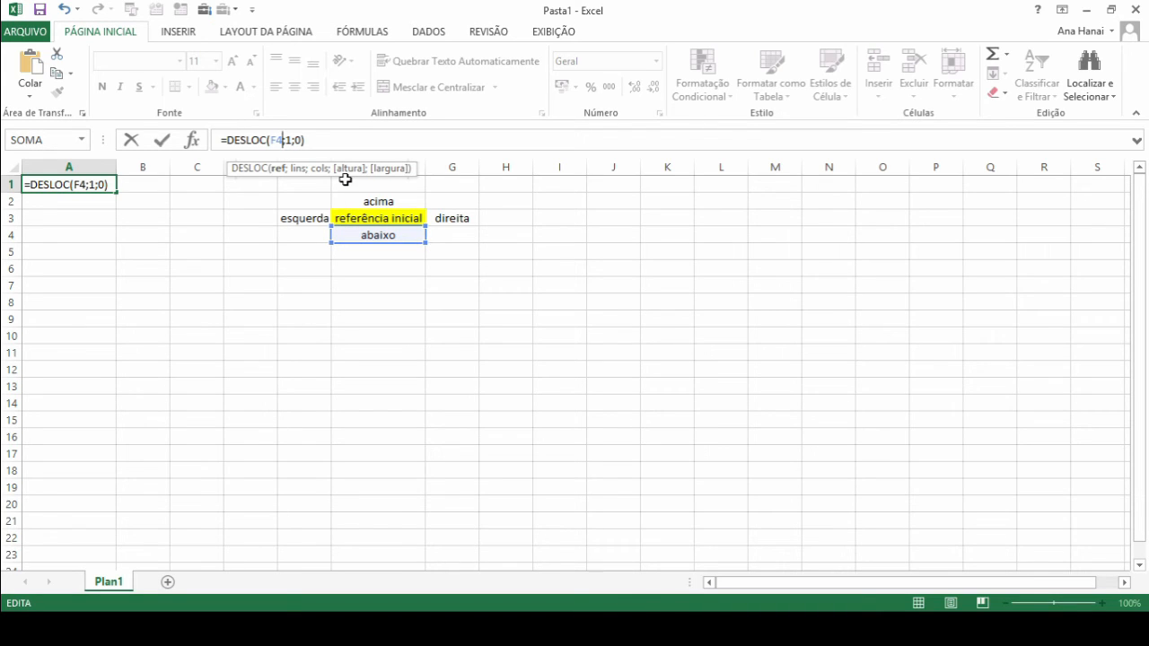
{"action": "key", "text": "BackSpace"}
{"action": "type", "text": "3"}
{"action": "left_click", "coordinate": [305, 140]}
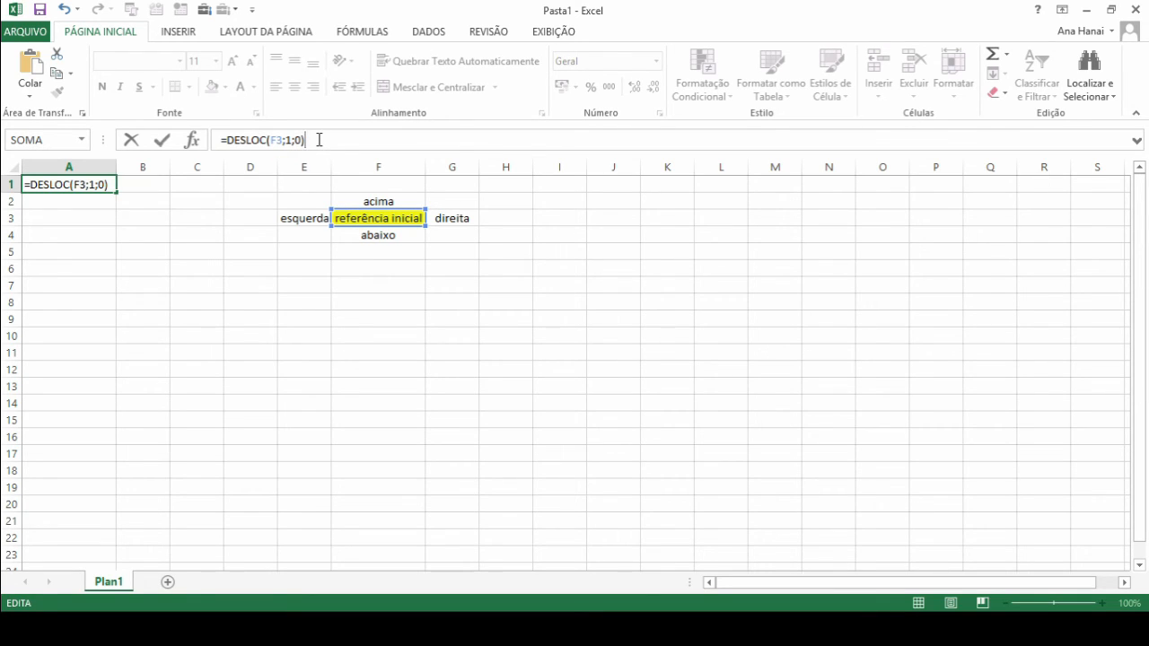
{"action": "key", "text": "Return"}
Set the row offset in A1's formula to -1 so it points to the cell above F3
{"action": "left_click", "coordinate": [60, 182]}
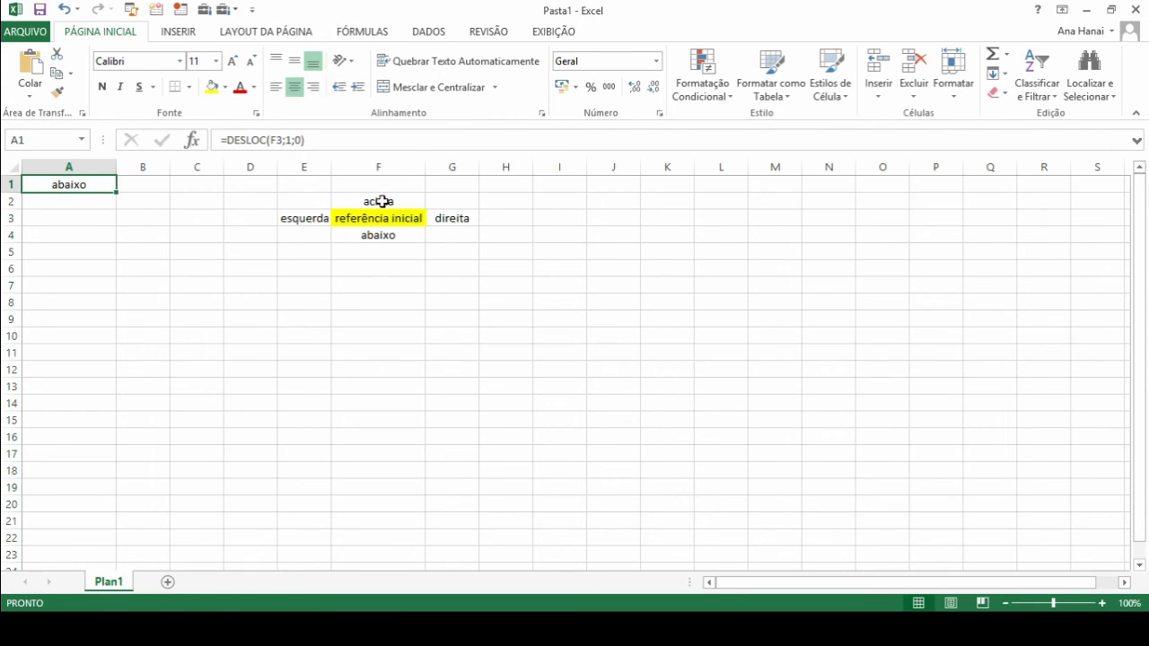
{"action": "left_click", "coordinate": [312, 140]}
{"action": "left_click", "coordinate": [282, 141]}
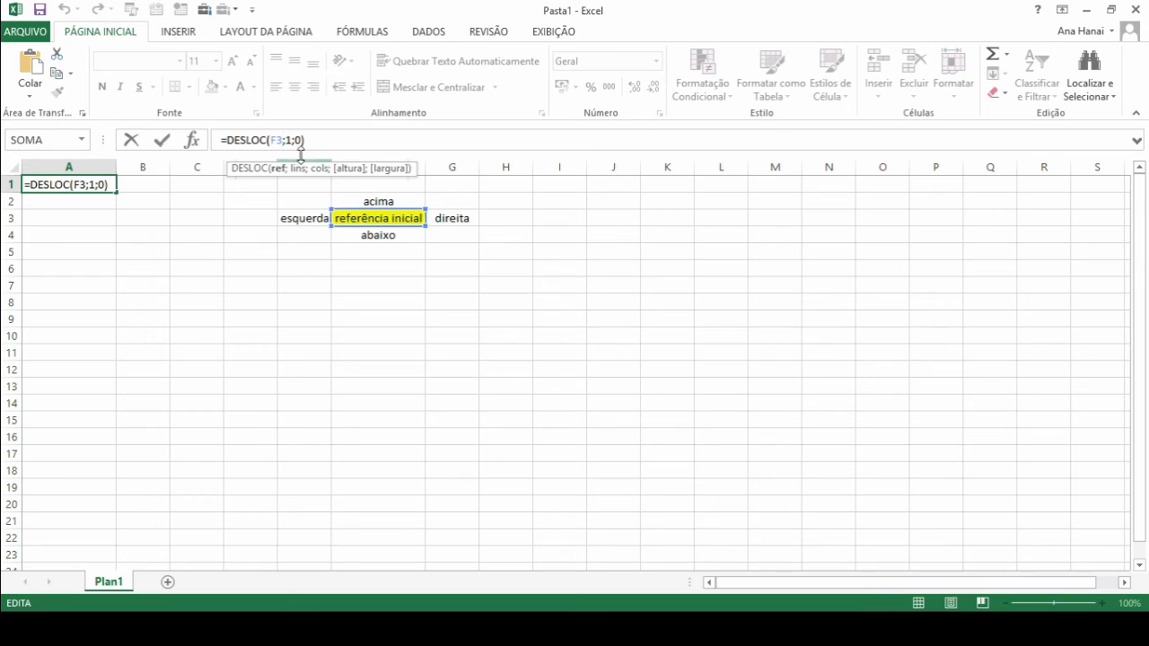
{"action": "left_click", "coordinate": [296, 140]}
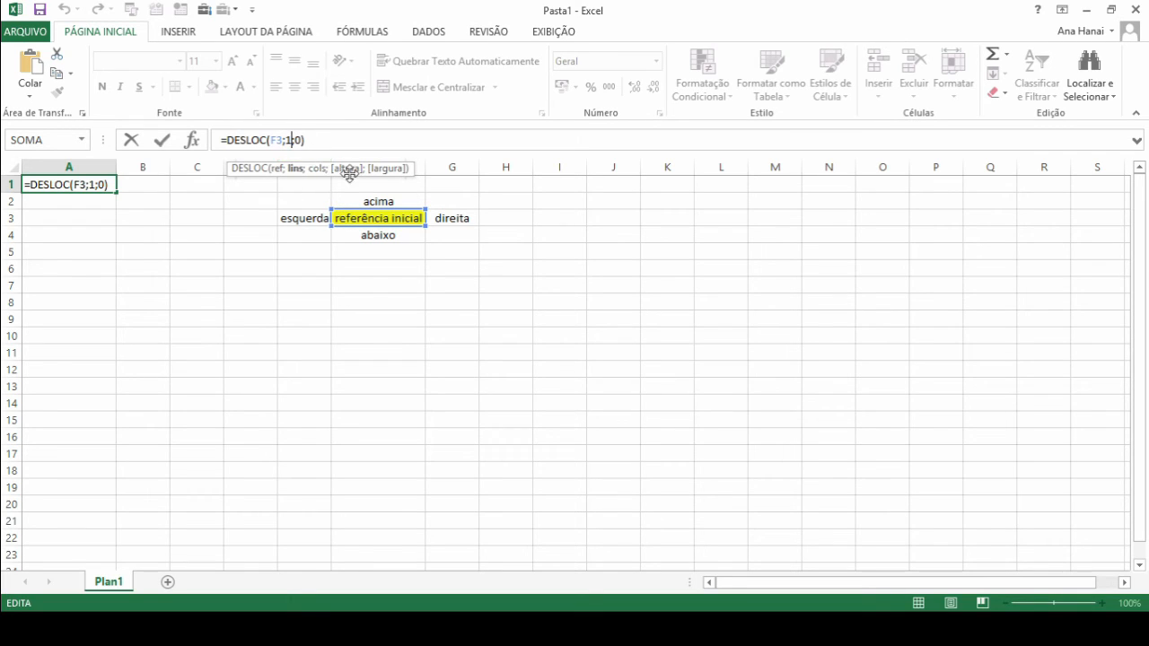
{"action": "key", "text": "BackSpace"}
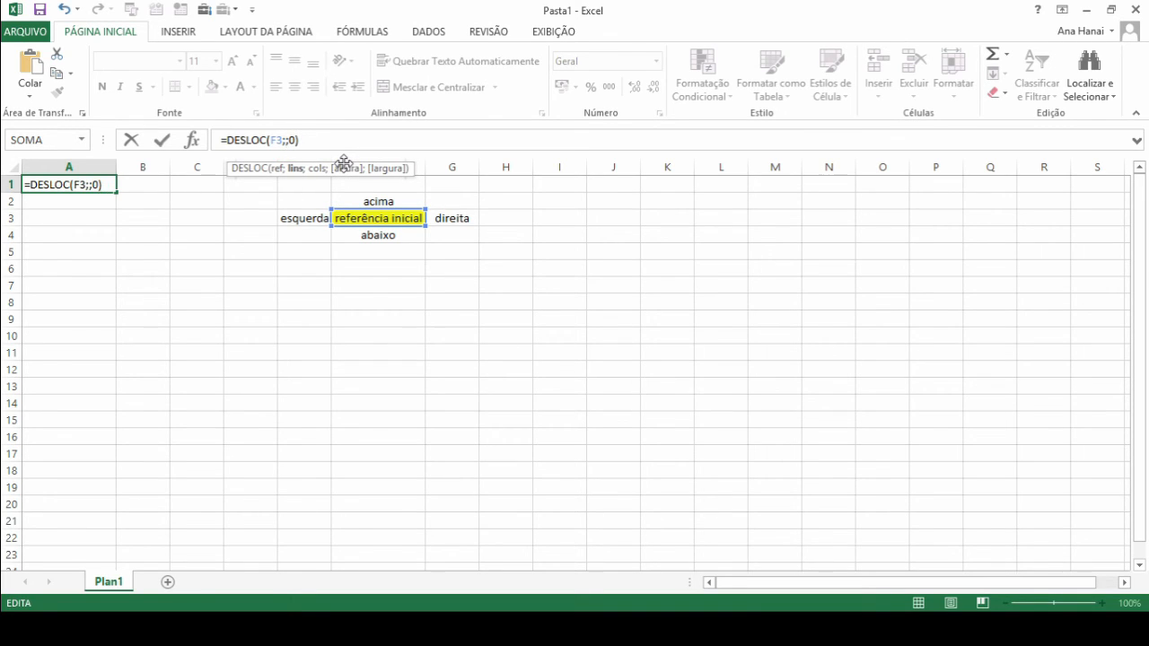
{"action": "type", "text": "-1"}
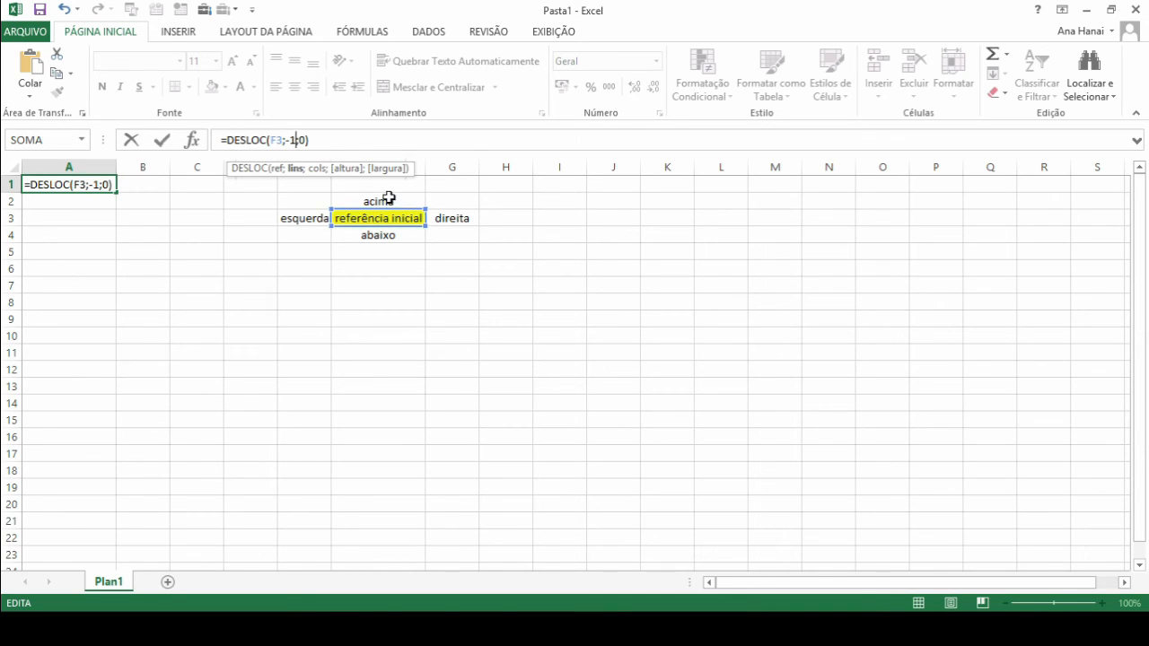
{"action": "left_click", "coordinate": [328, 144]}
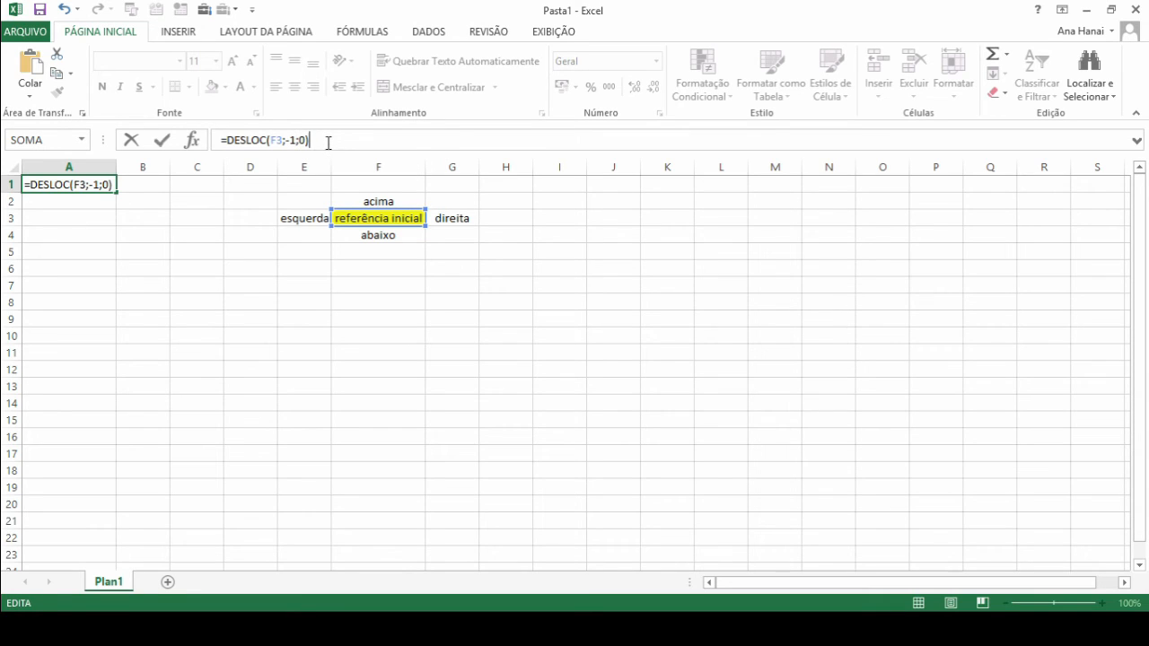
{"action": "key", "text": "Return"}
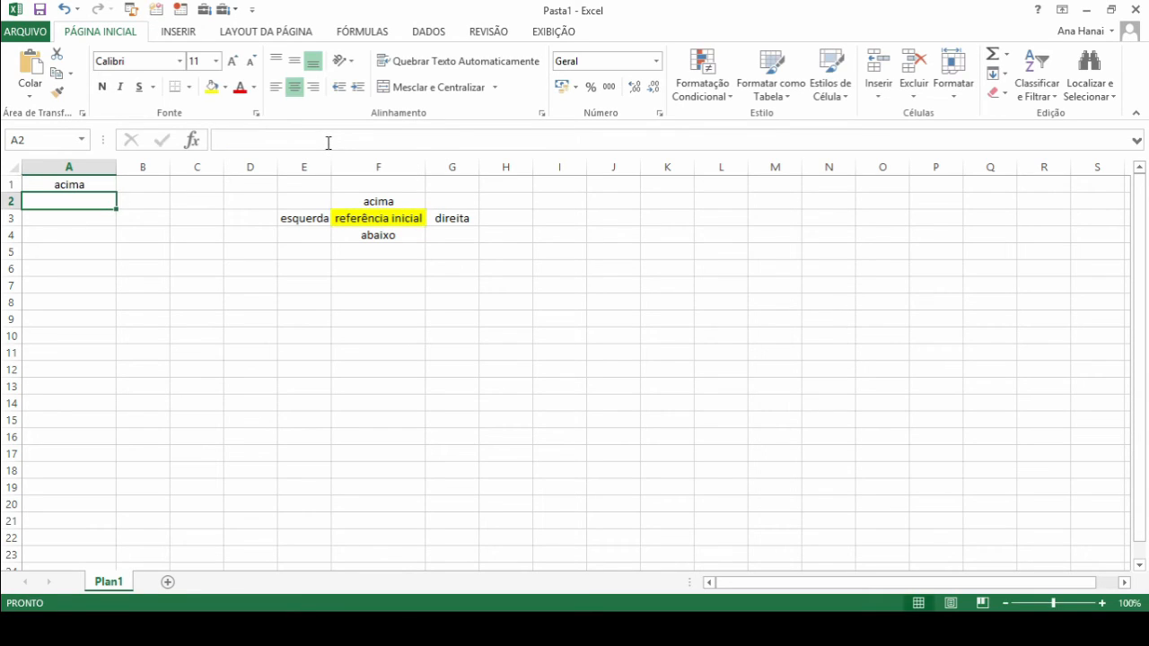
Set the row offset to 0 and the column offset to 1 in A1's DESLOC formula, keeping F3 as reference
{"action": "left_click", "coordinate": [82, 186]}
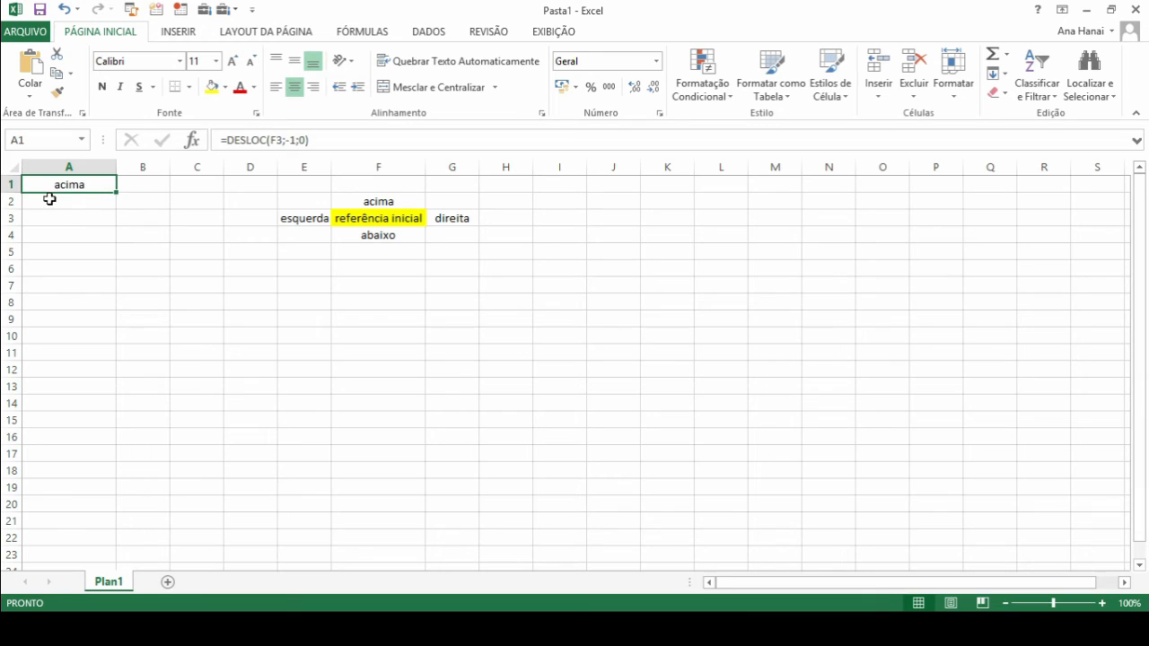
{"action": "left_click", "coordinate": [299, 141]}
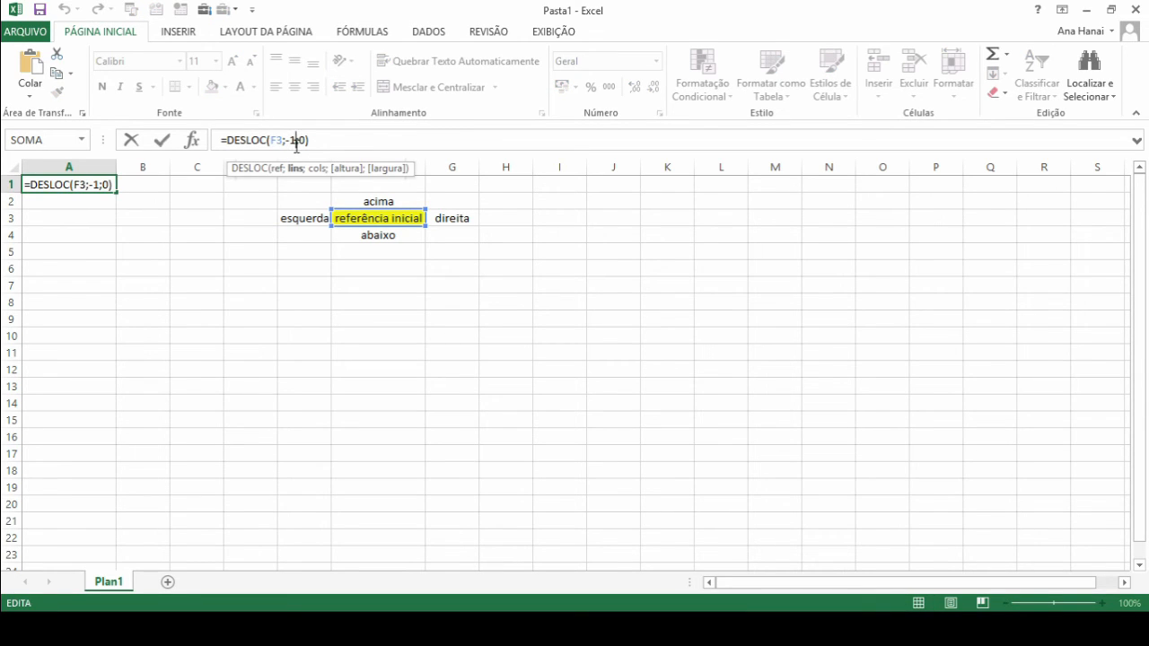
{"action": "key", "text": "BackSpace"}
{"action": "key", "text": "BackSpace"}
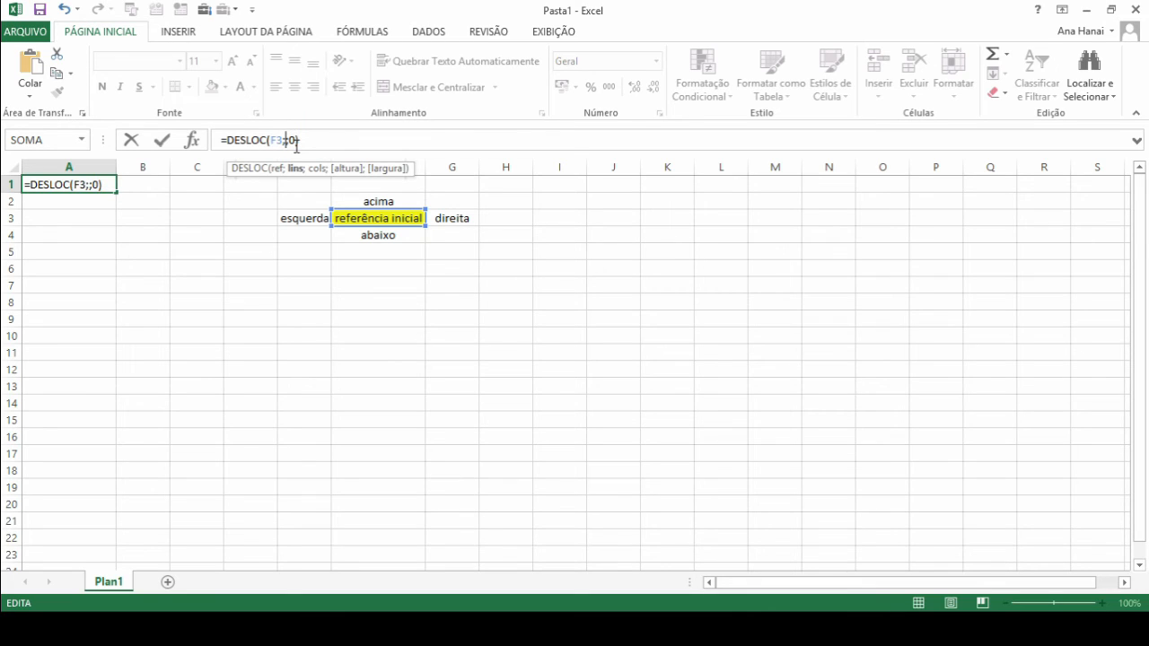
{"action": "type", "text": "0"}
{"action": "type", "text": "1"}
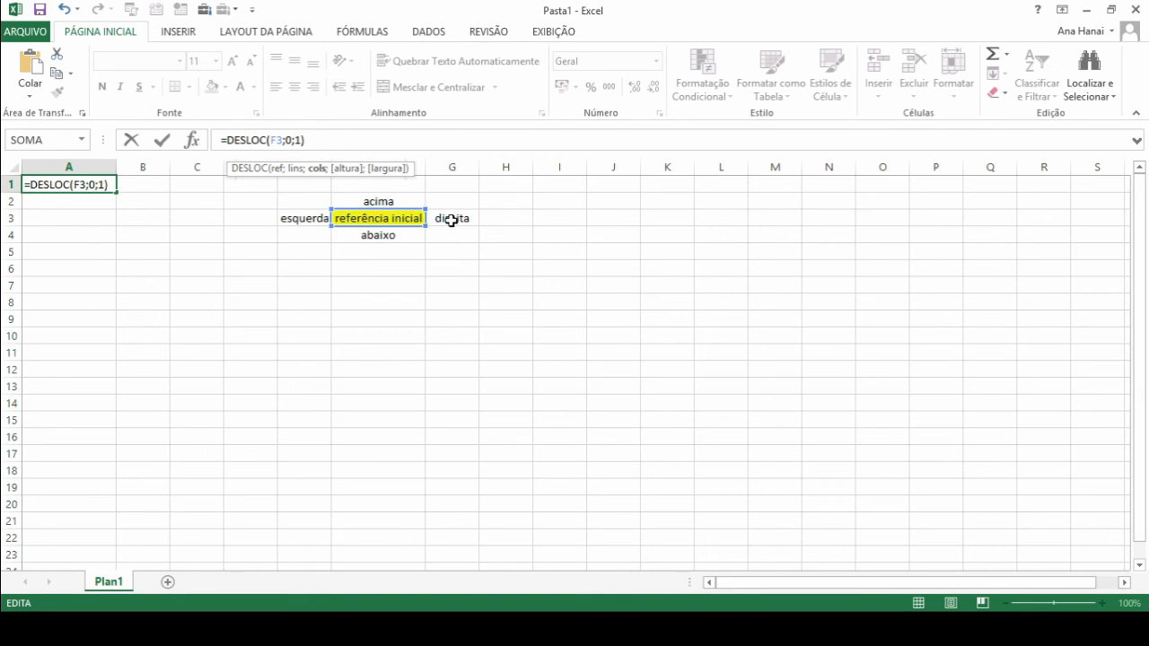
{"action": "left_click", "coordinate": [336, 139]}
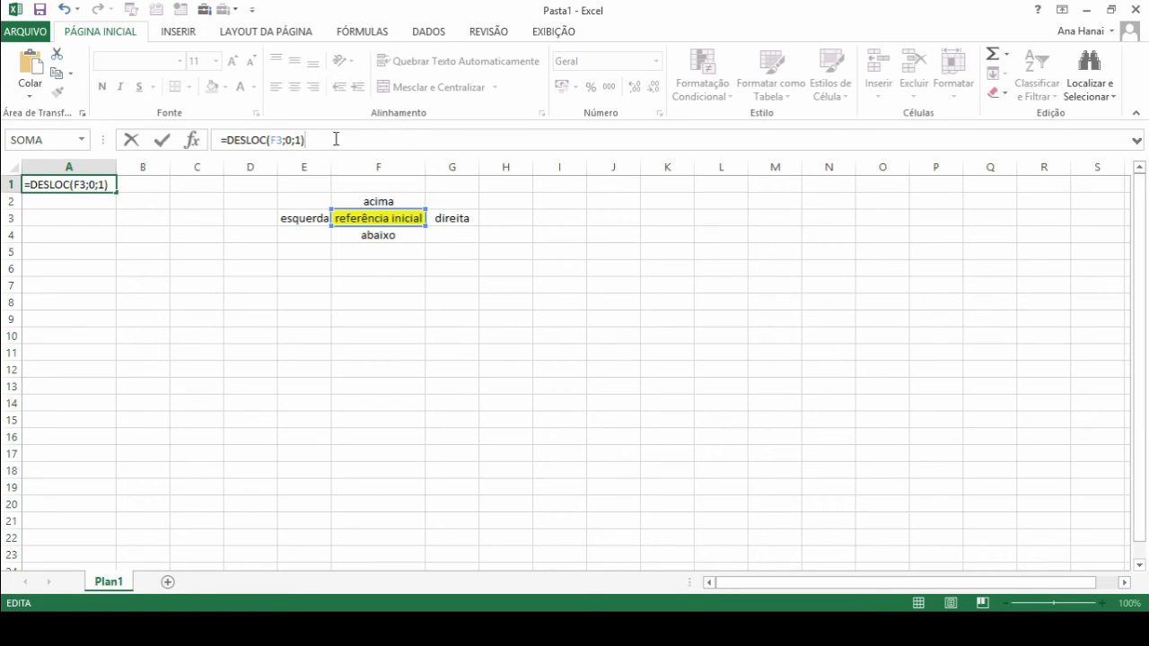
{"action": "key", "text": "ctrl+Return"}
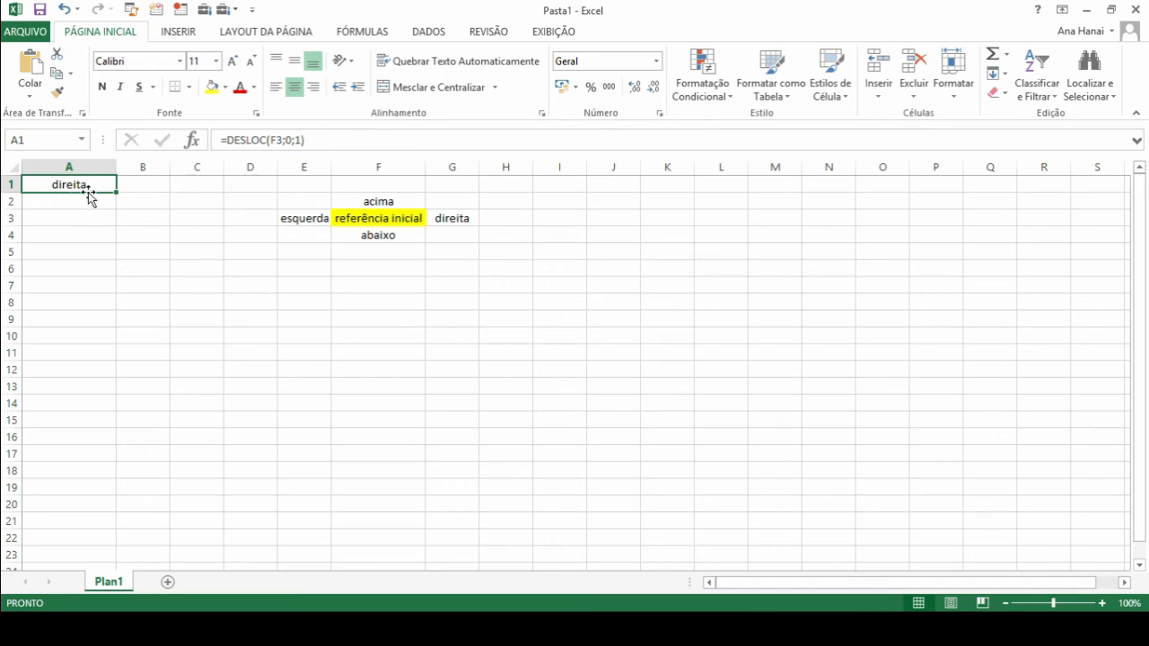
Set the column offset in A1's DESLOC formula to -1 so it points to the cell left of F3
{"action": "left_click", "coordinate": [276, 140]}
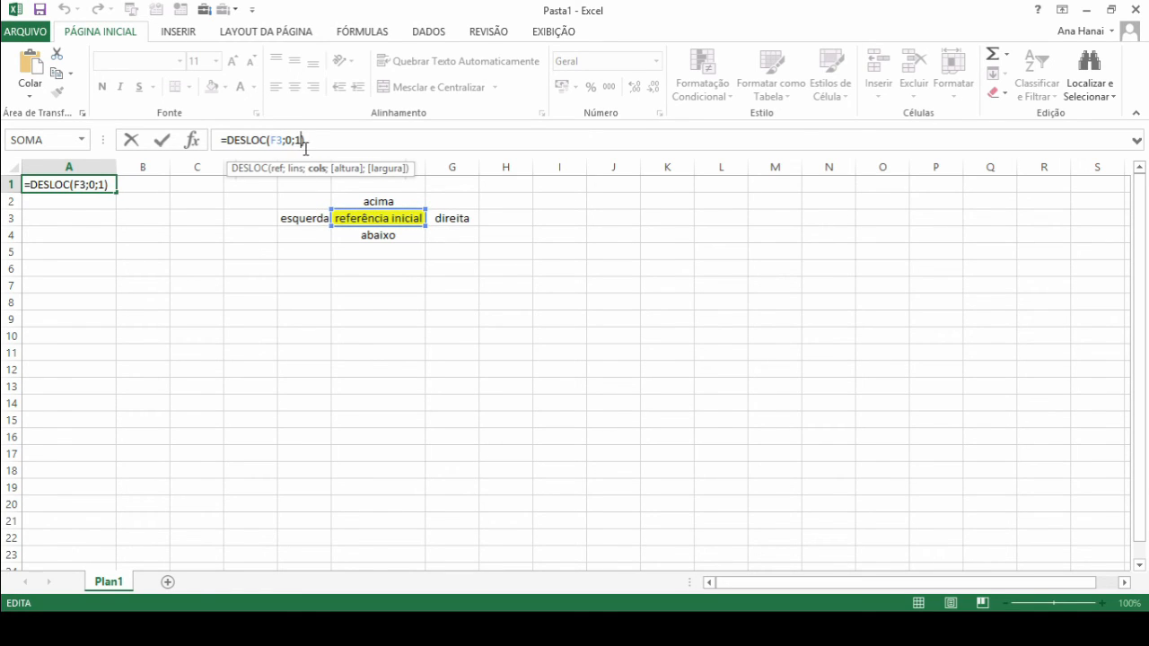
{"action": "key", "text": "BackSpace"}
{"action": "type", "text": "-1"}
{"action": "left_click", "coordinate": [316, 140]}
{"action": "key", "text": "Return"}
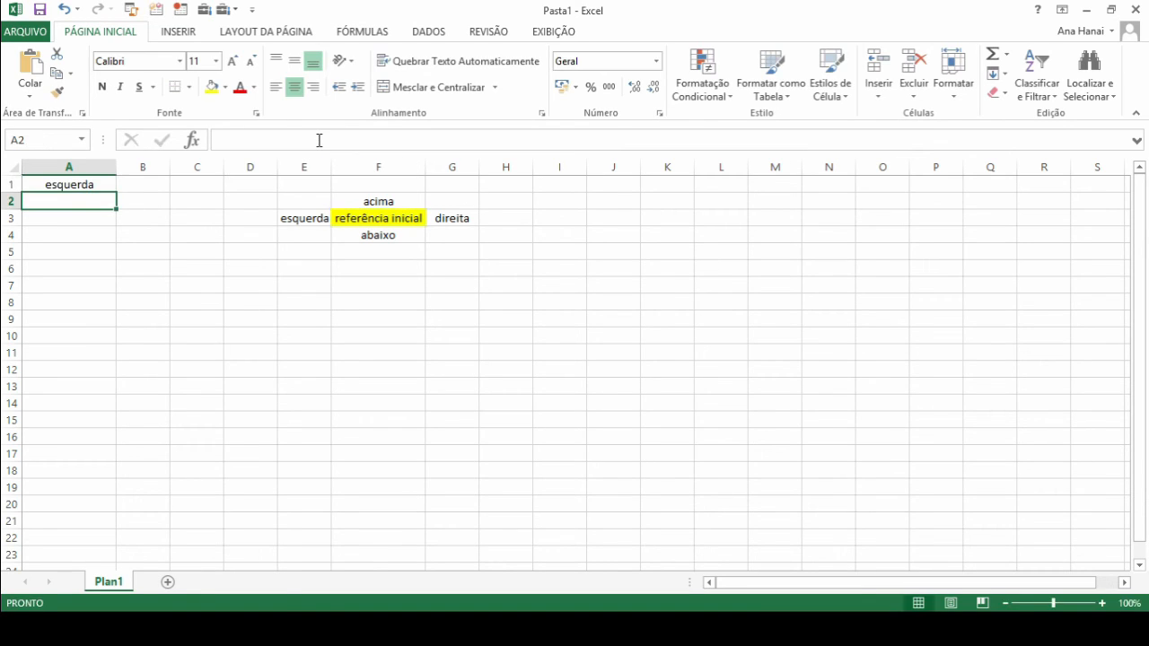
Inspect A1's DESLOC formula and compare its column offset with the cells beside the reference F3
{"action": "left_click", "coordinate": [83, 184]}
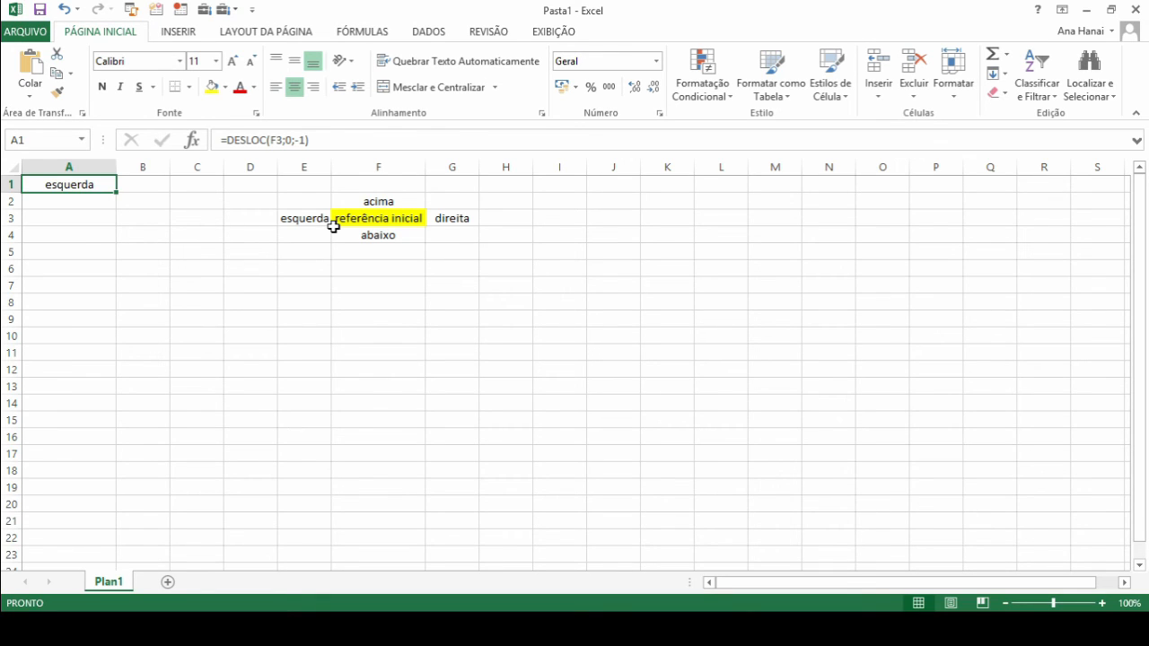
{"action": "left_click", "coordinate": [335, 141]}
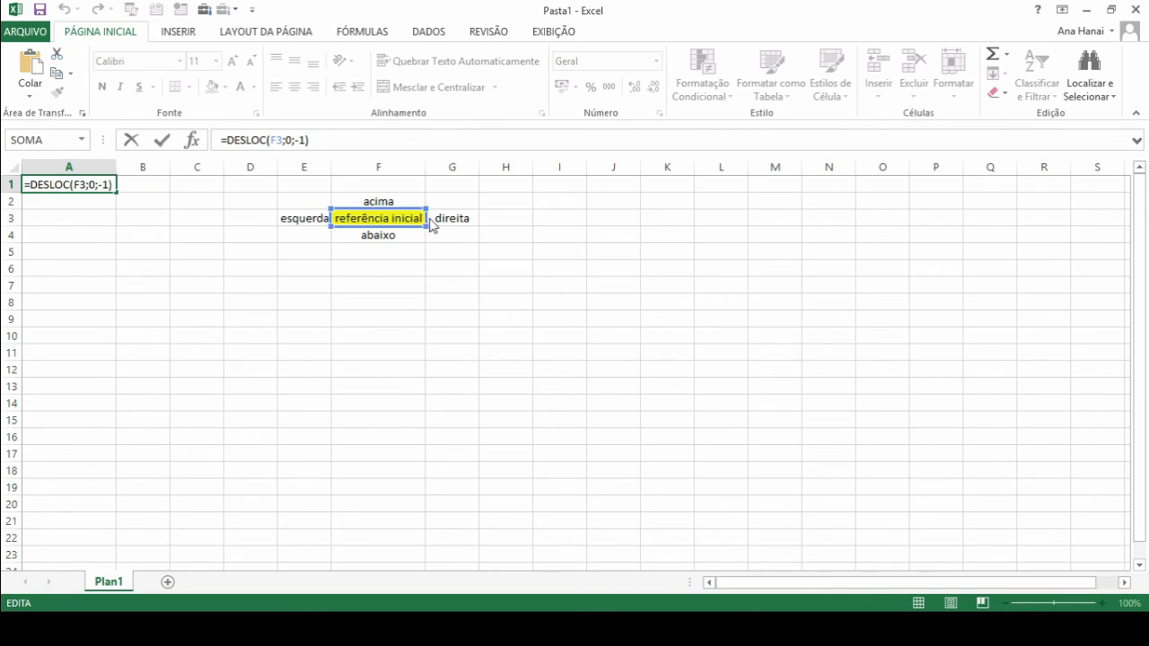
{"action": "mouse_move", "coordinate": [432, 224]}
{"action": "left_mouse_down"}
{"action": "mouse_move", "coordinate": [446, 225]}
{"action": "mouse_move", "coordinate": [418, 226]}
{"action": "mouse_move", "coordinate": [409, 207]}
{"action": "mouse_move", "coordinate": [441, 237]}
{"action": "mouse_move", "coordinate": [441, 226]}
{"action": "mouse_move", "coordinate": [419, 225]}
{"action": "left_mouse_up"}
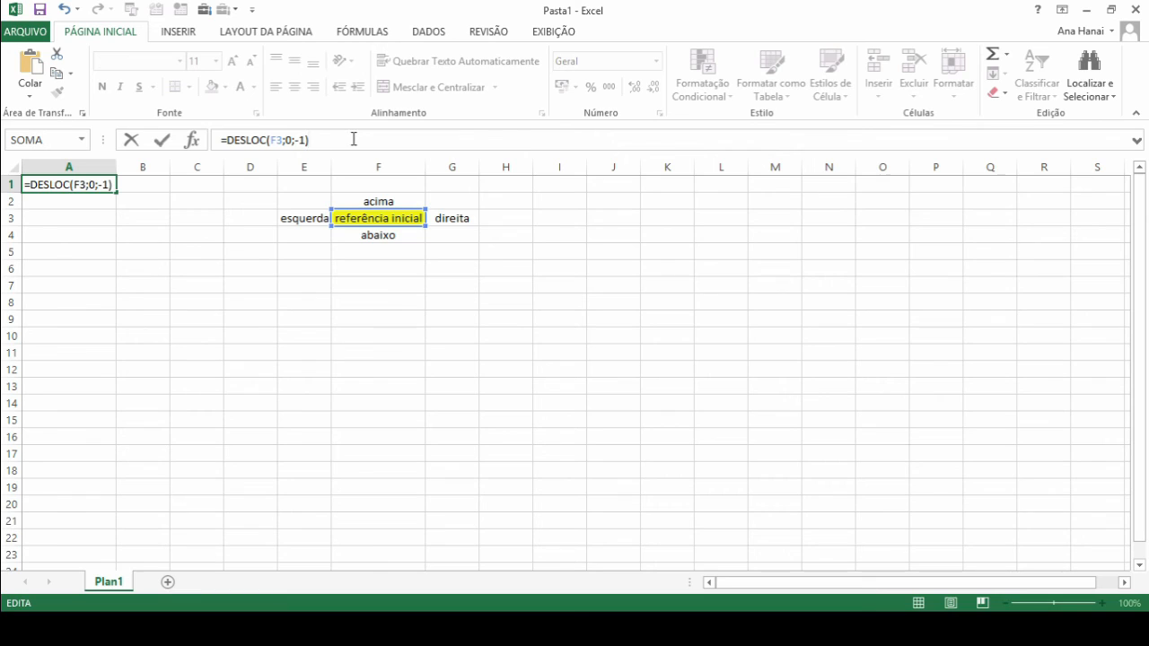
{"action": "key", "text": "Return"}
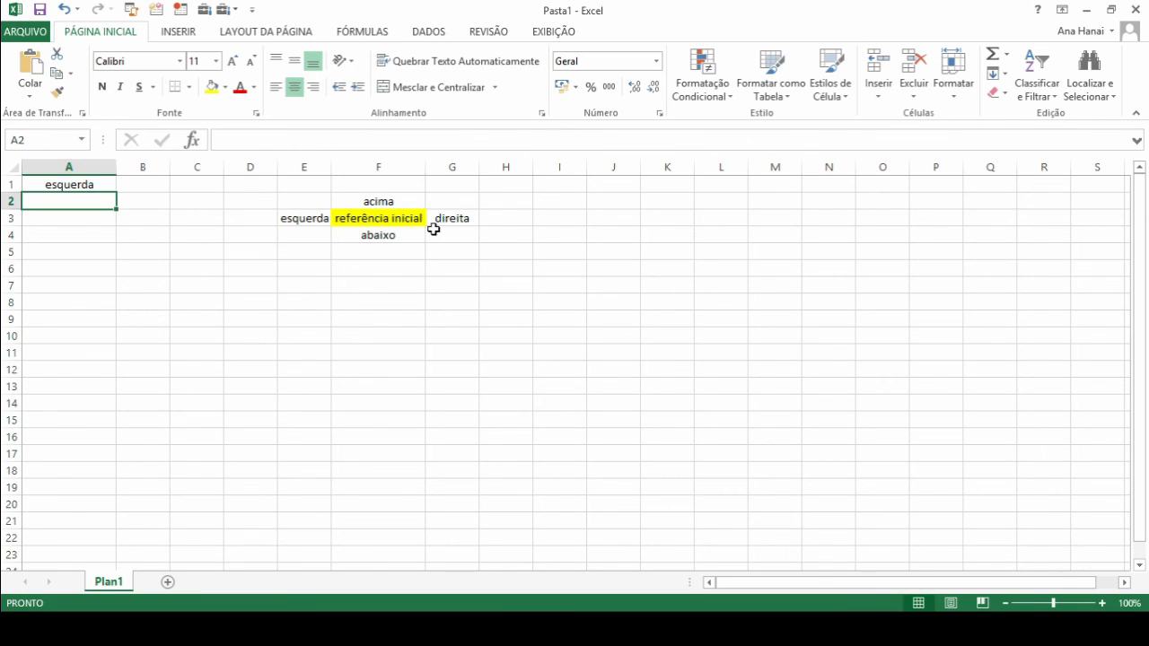
Widen column G slightly and enter the label "direita-abaixo" in G4
{"action": "left_click", "coordinate": [436, 231]}
{"action": "left_click_drag", "start_coordinate": [479, 167], "coordinate": [506, 167]}
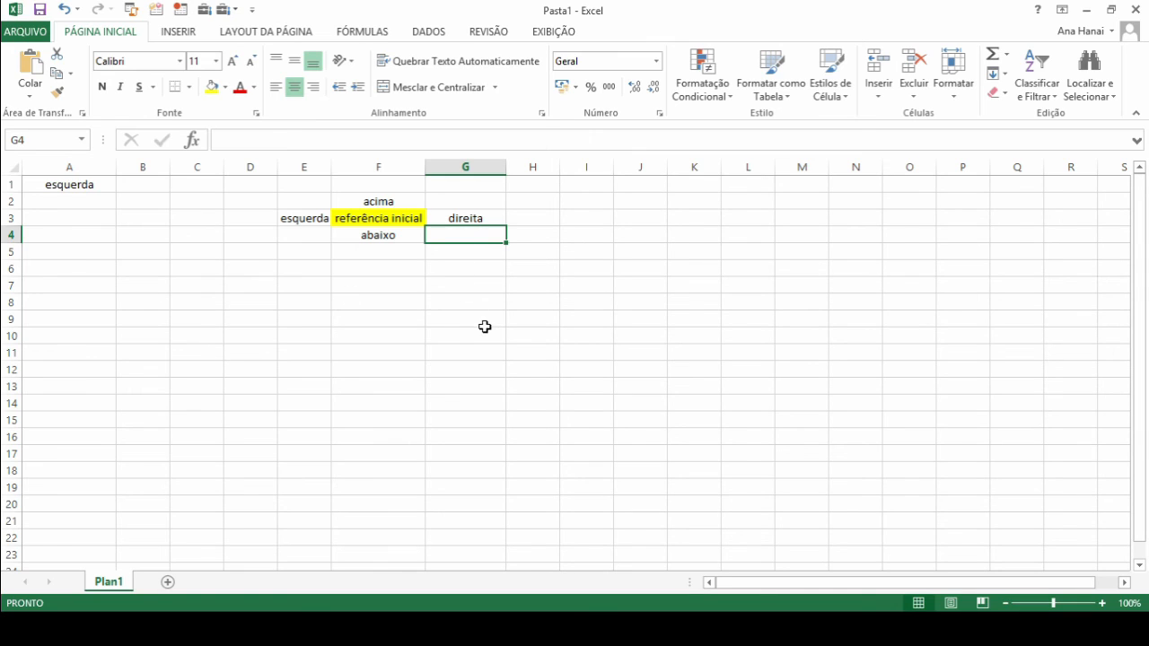
{"action": "type", "text": "dire"}
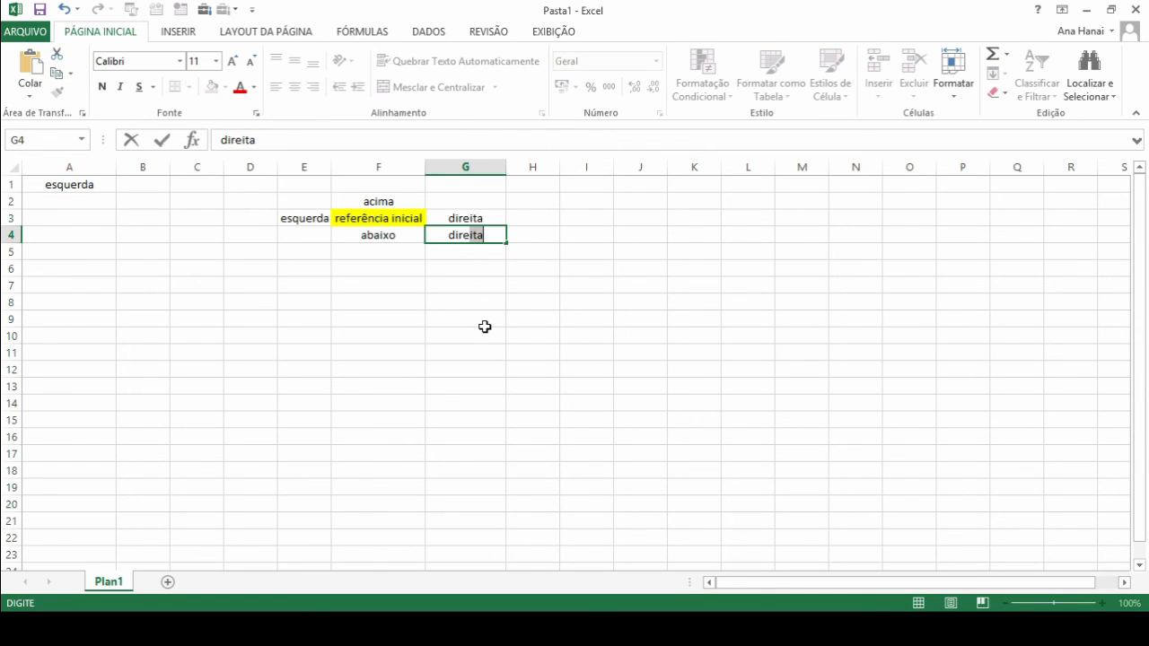
{"action": "type", "text": "ita-abax"}
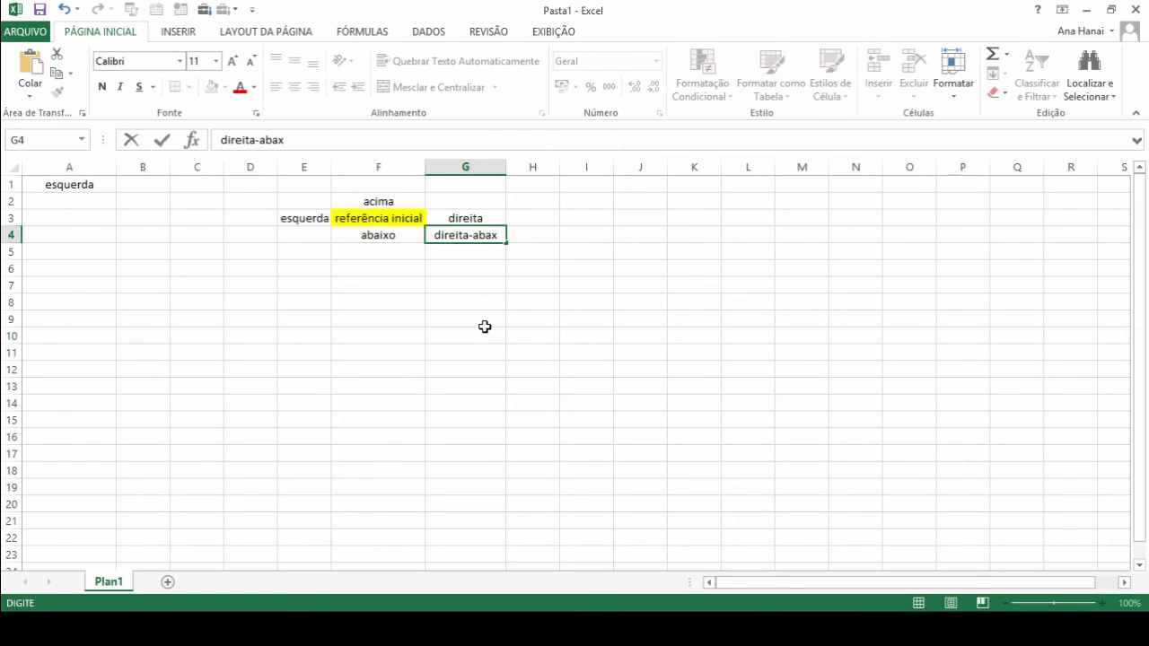
{"action": "type", "text": "io"}
{"action": "key", "text": "Return"}
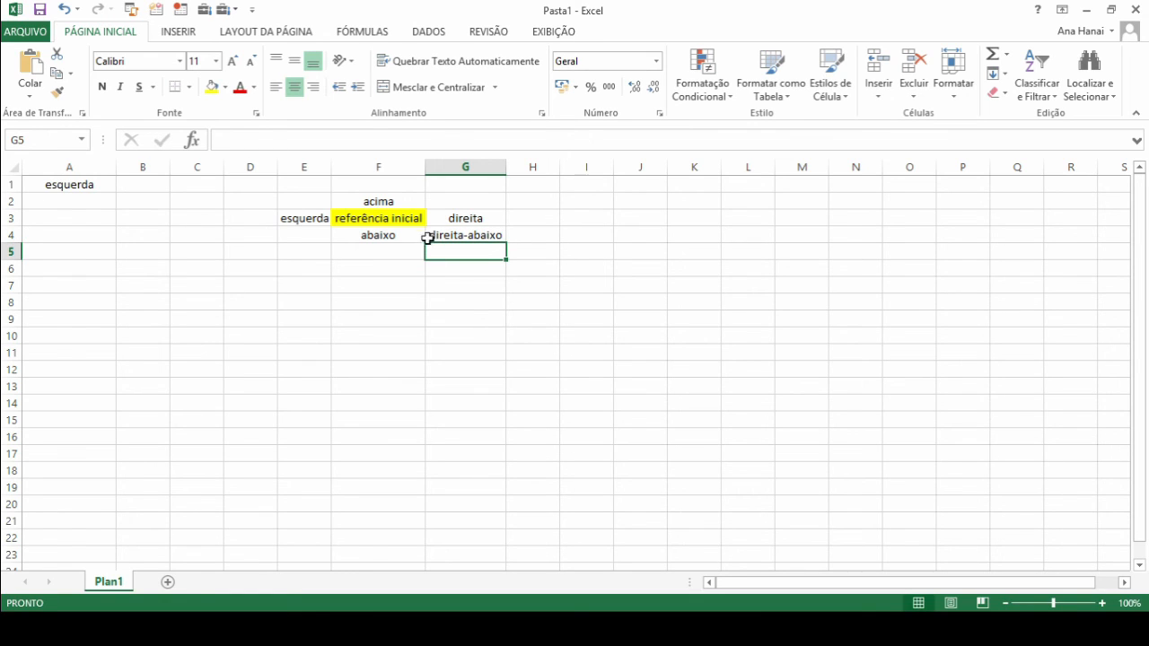
Replace the formula in A1 with =DESLOC(F3;1;1) to reference the cell one row down and one column right
{"action": "left_click", "coordinate": [90, 184]}
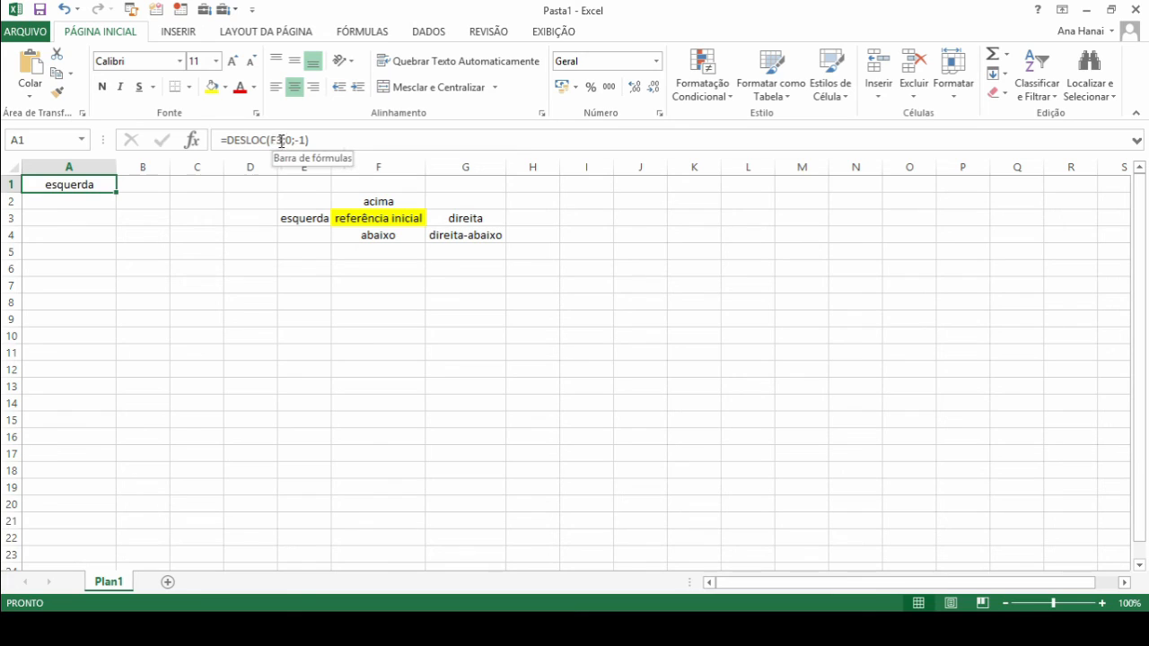
{"action": "left_click", "coordinate": [281, 141]}
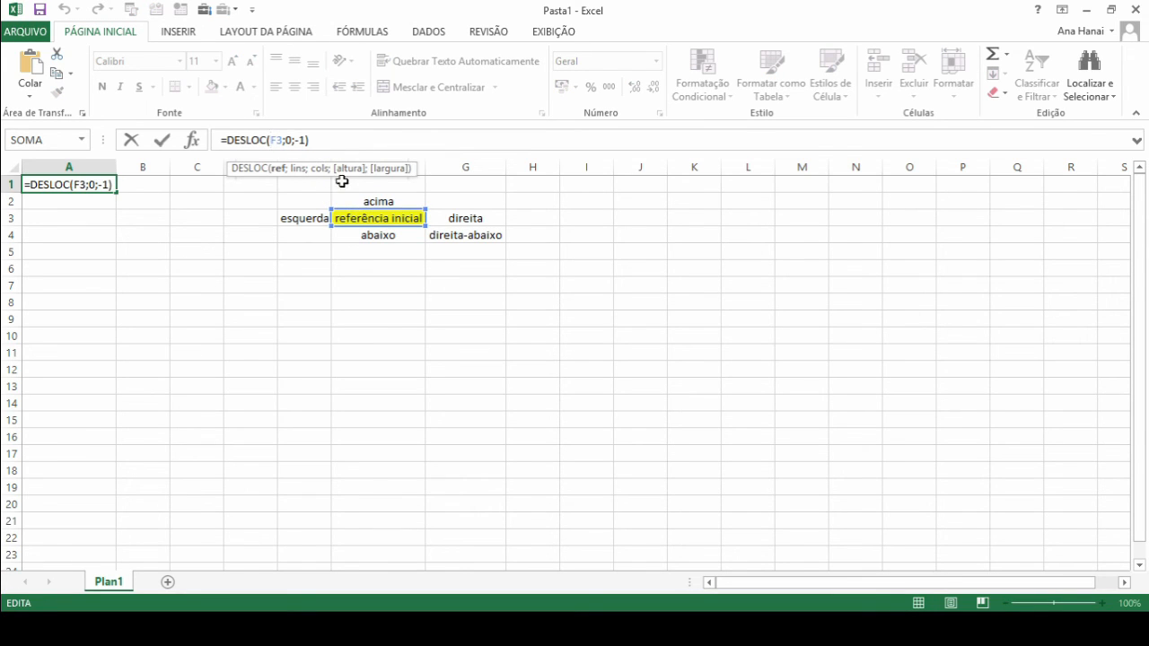
{"action": "left_click_drag", "start_coordinate": [328, 141], "coordinate": [216, 139]}
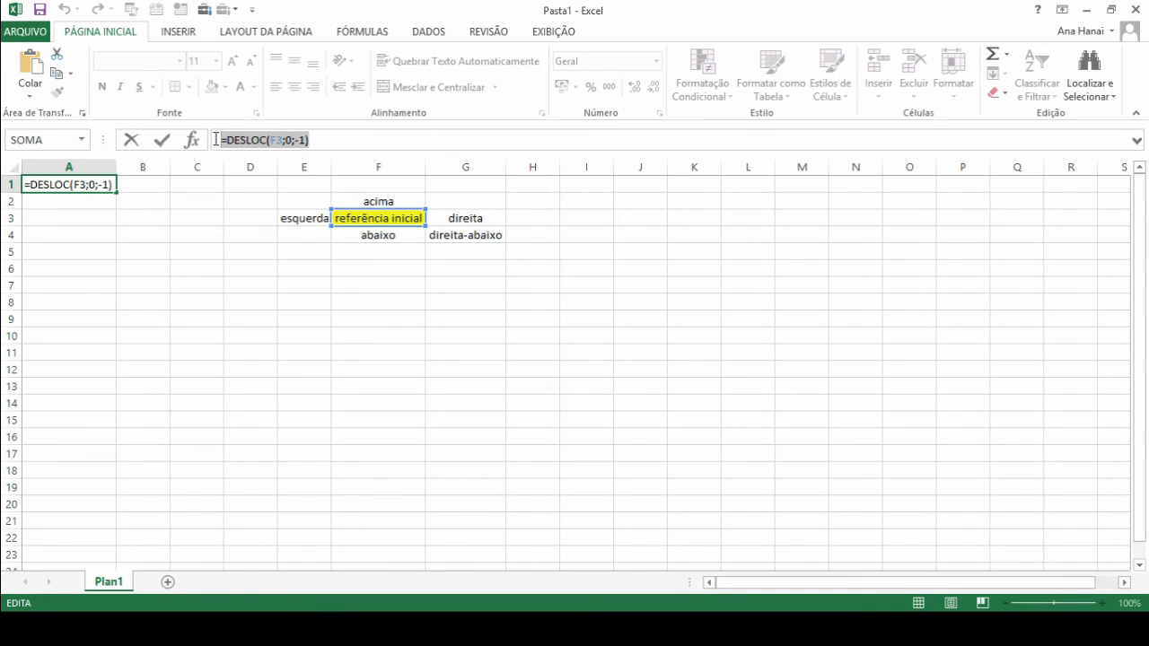
{"action": "key", "text": "BackSpace"}
{"action": "type", "text": "="}
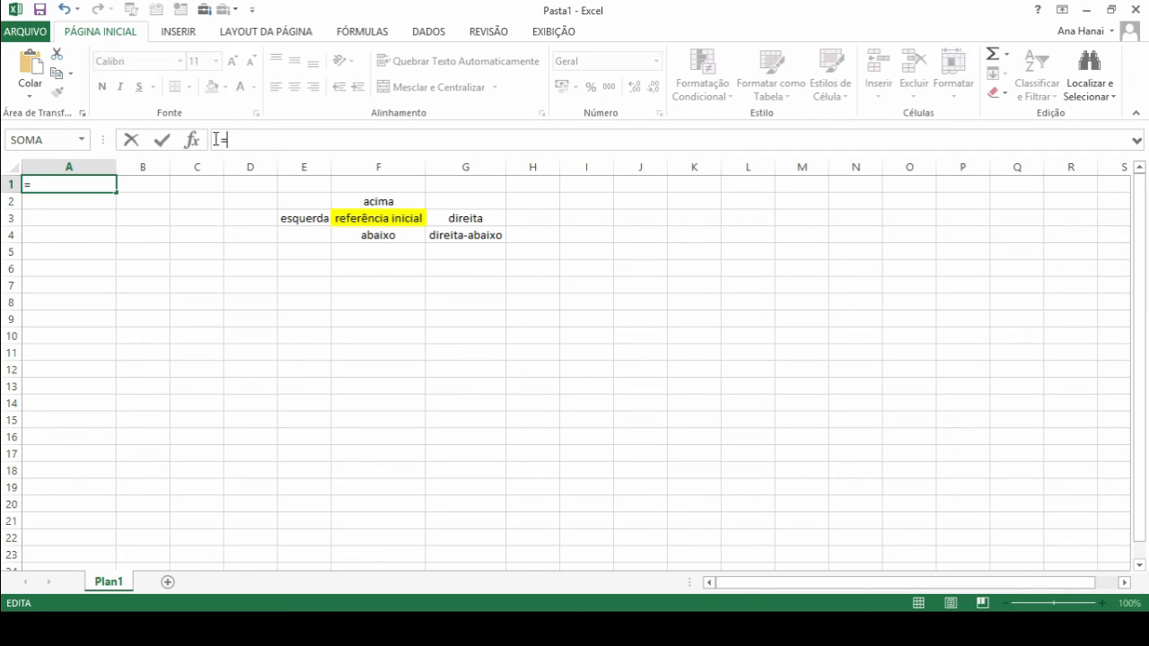
{"action": "type", "text": "desloc("}
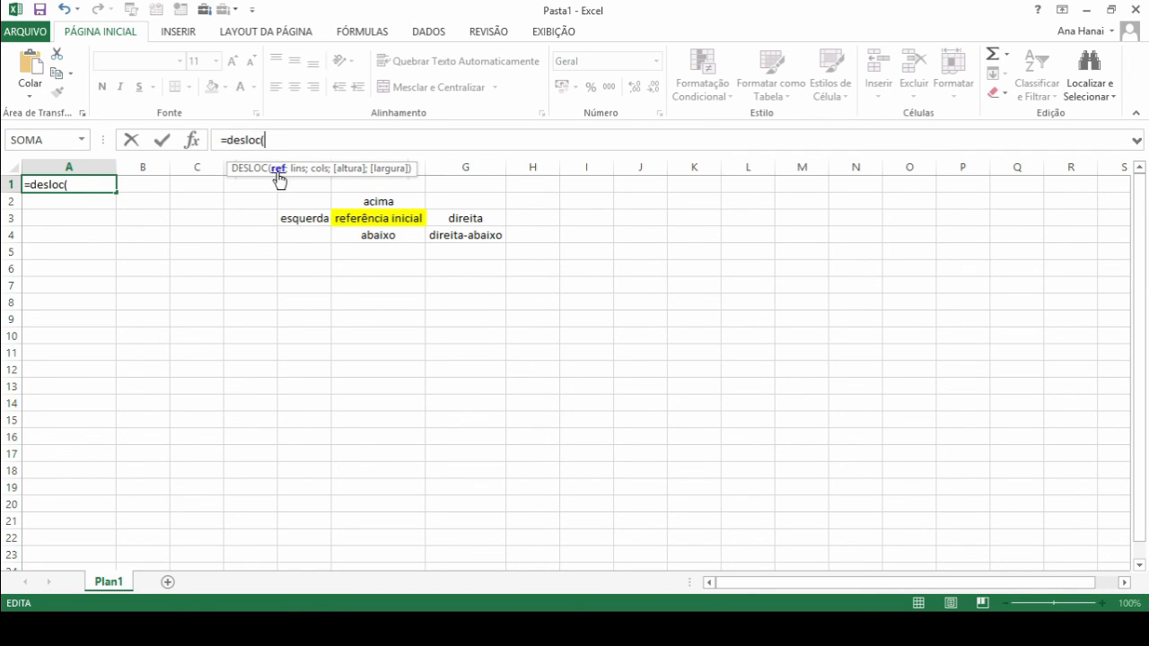
{"action": "left_click", "coordinate": [377, 217]}
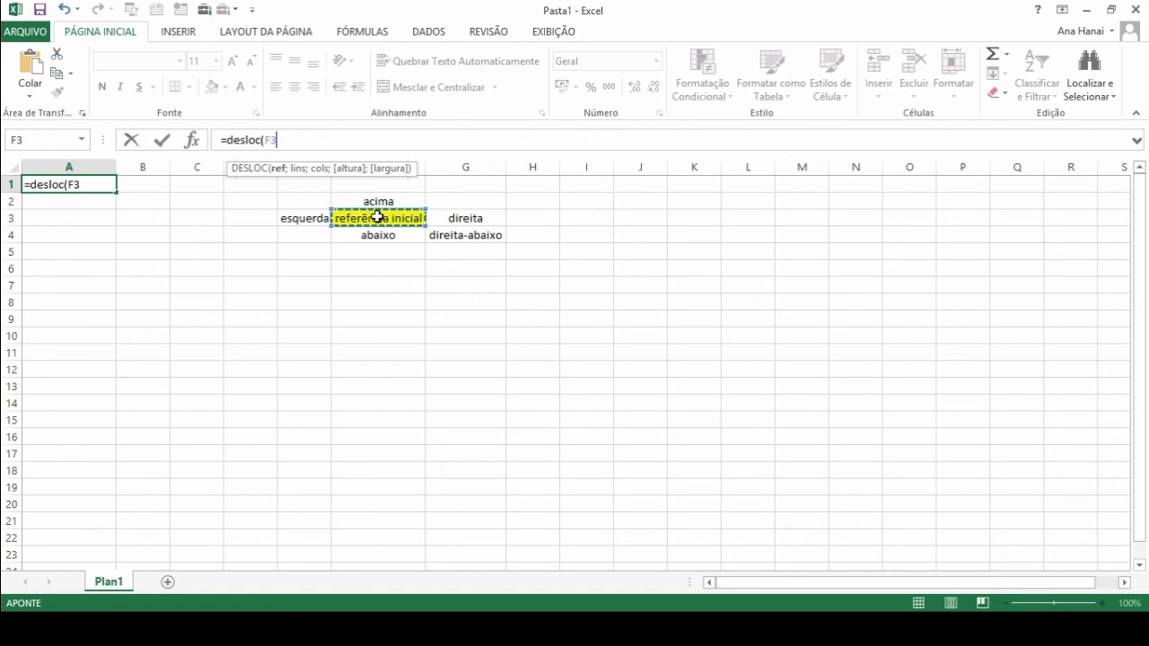
{"action": "type", "text": ";"}
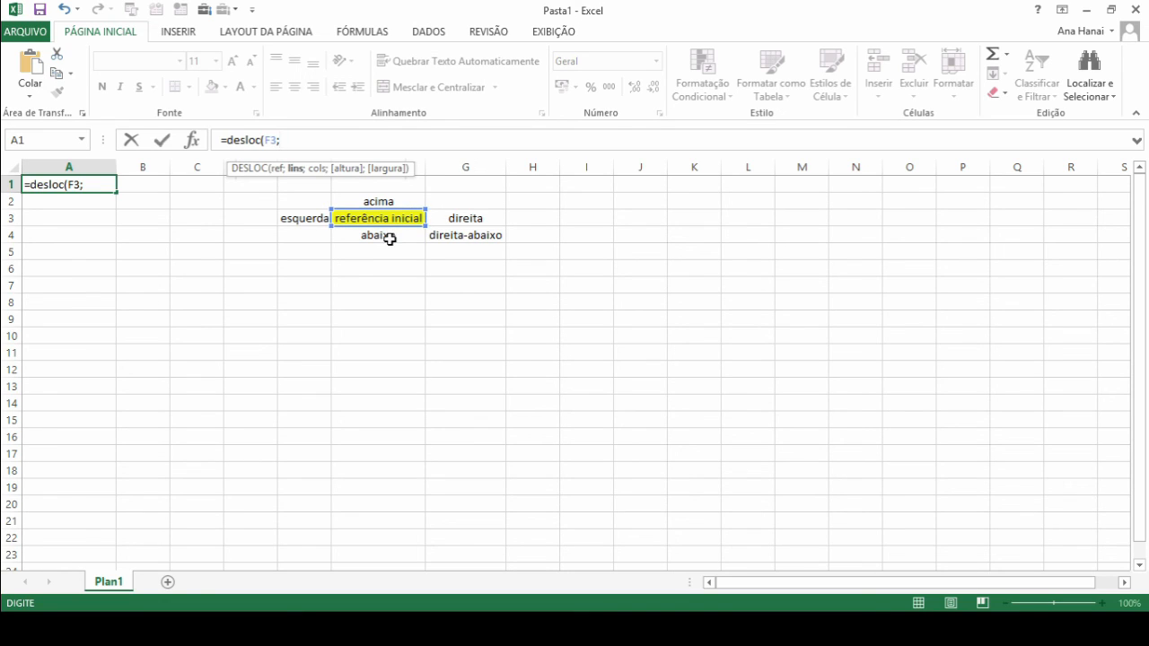
{"action": "type", "text": "1;"}
{"action": "type", "text": "1)"}
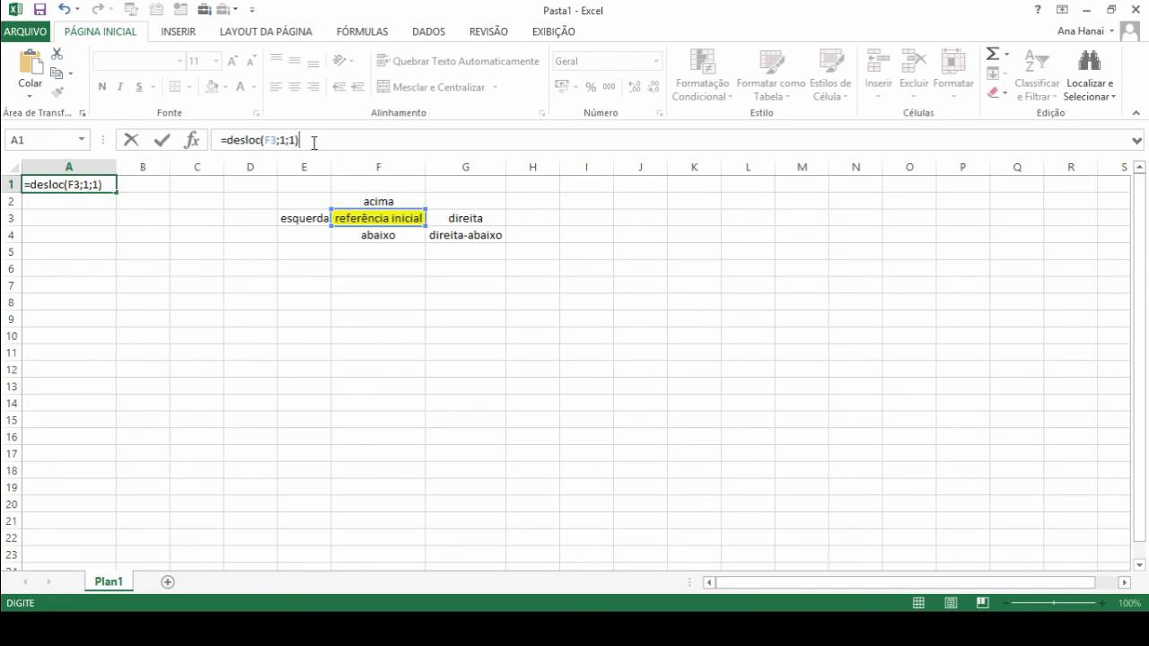
{"action": "key", "text": "Return"}
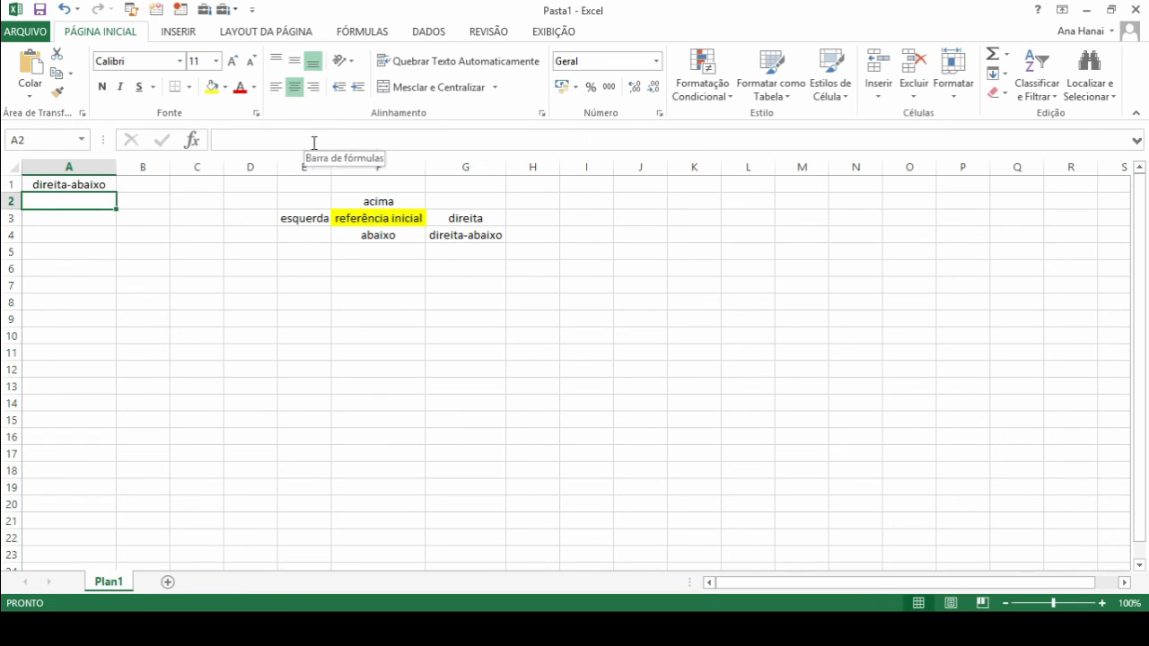
Review how the row and column offsets in A1's formula lead from F3 to the diagonal cell G4
{"action": "key", "text": "Up"}
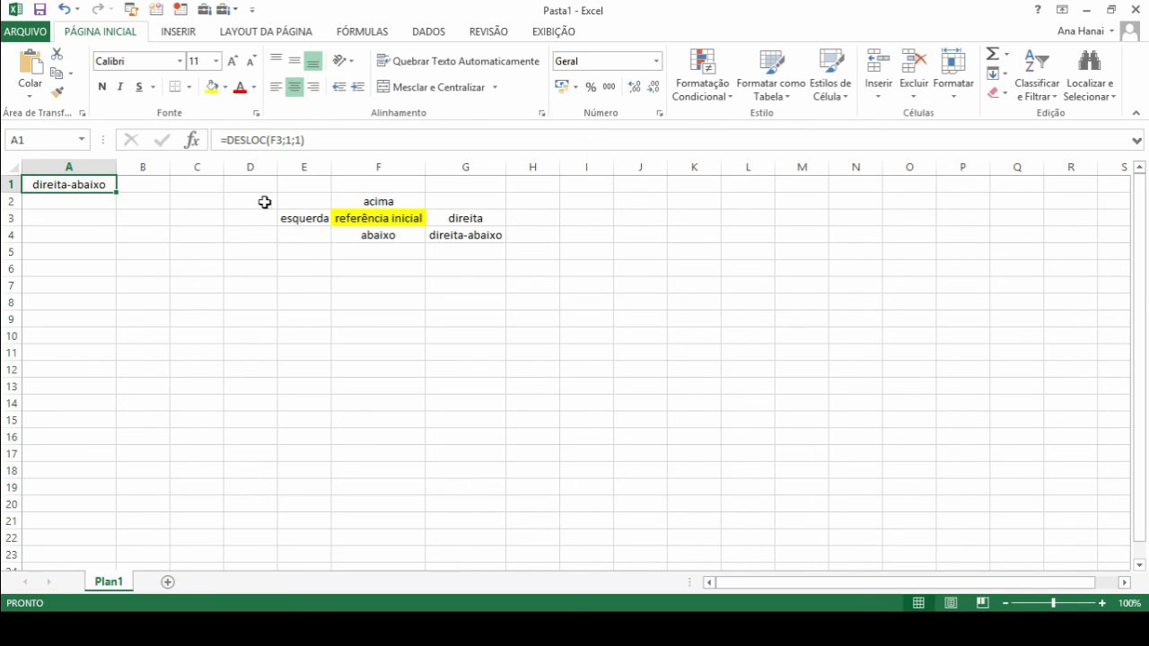
{"action": "left_click", "coordinate": [317, 141]}
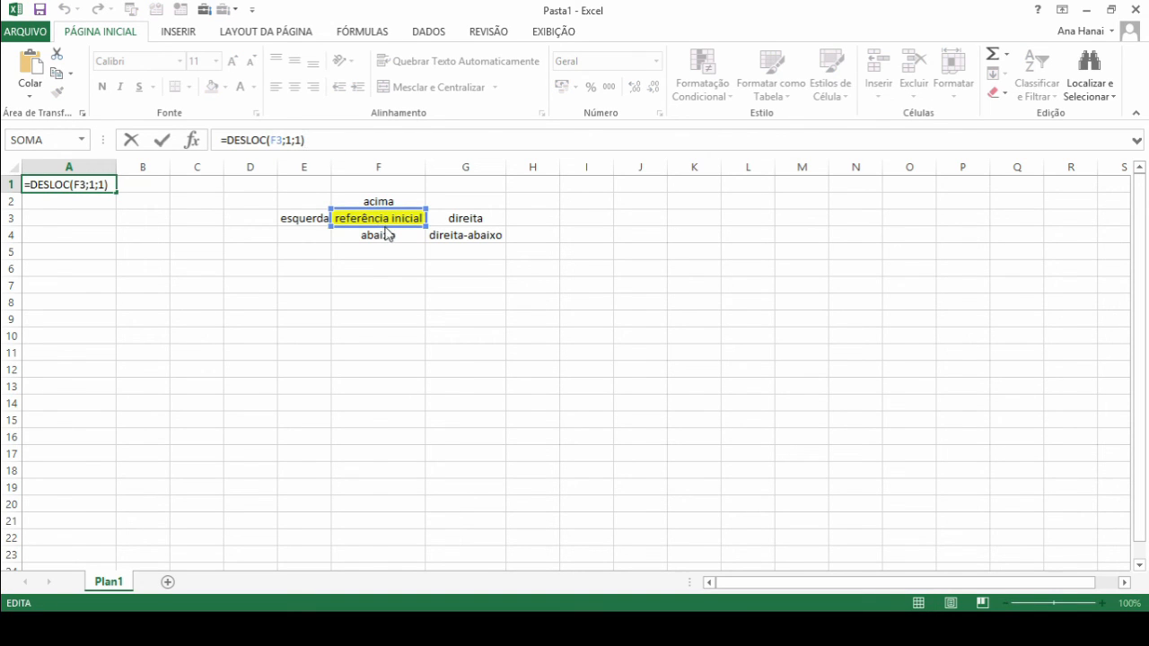
{"action": "mouse_move", "coordinate": [387, 234]}
{"action": "left_mouse_down"}
{"action": "mouse_move", "coordinate": [385, 352]}
{"action": "mouse_move", "coordinate": [376, 249]}
{"action": "mouse_move", "coordinate": [317, 216]}
{"action": "mouse_move", "coordinate": [225, 223]}
{"action": "mouse_move", "coordinate": [376, 229]}
{"action": "mouse_move", "coordinate": [482, 198]}
{"action": "mouse_move", "coordinate": [380, 231]}
{"action": "left_mouse_up"}
{"action": "key", "text": "Return"}
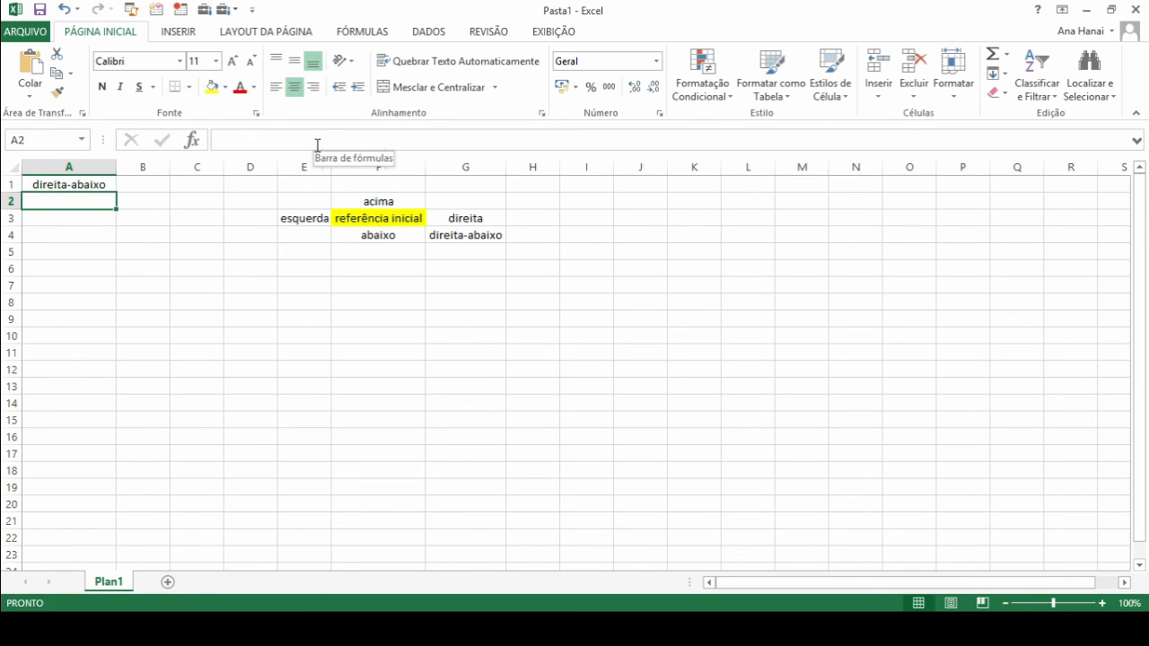